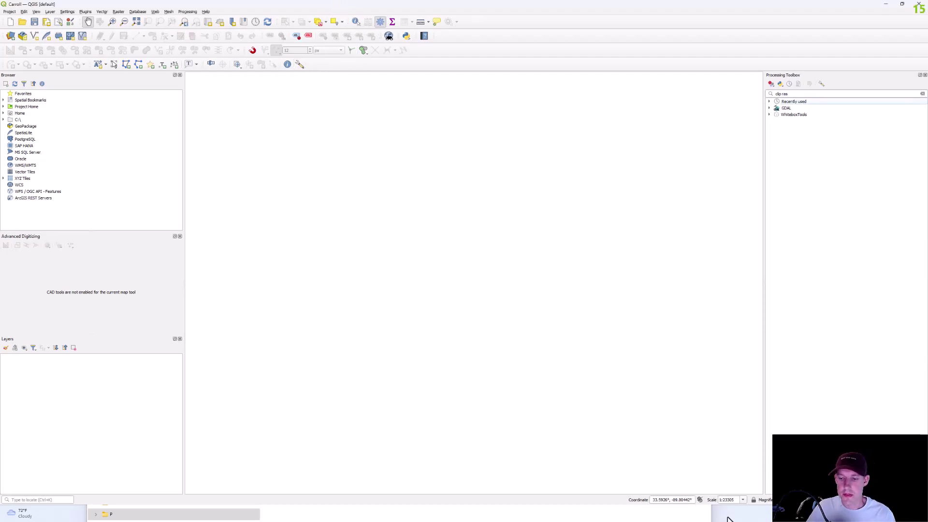
Step: Add the State Plane Carroll.tif elevation raster to the QGIS map from File Explorer
mouse_move(728, 519)
click(481, 514)
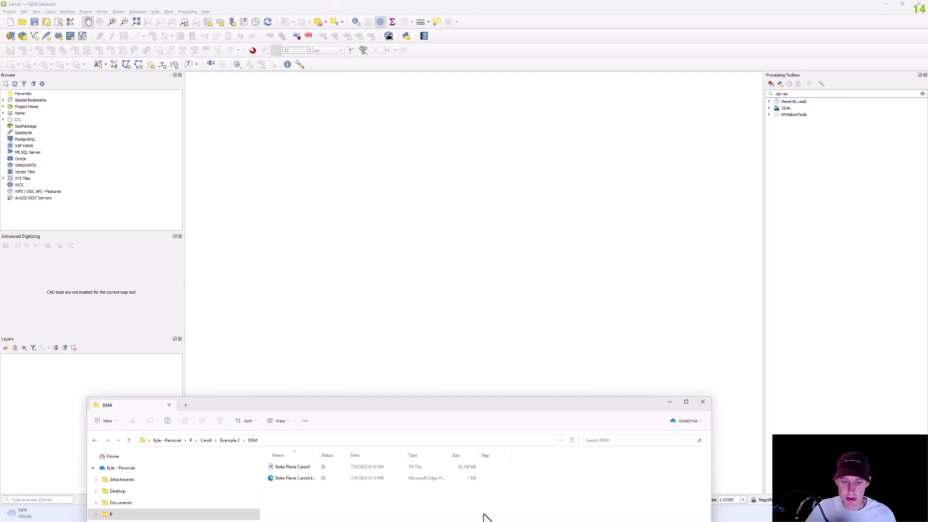
drag(410, 403, 595, 296)
click(476, 359)
drag(489, 358, 352, 172)
Step: Add Drainage Point.shp from the Hydrology folder to the map and return to QGIS
drag(498, 299, 522, 291)
click(441, 323)
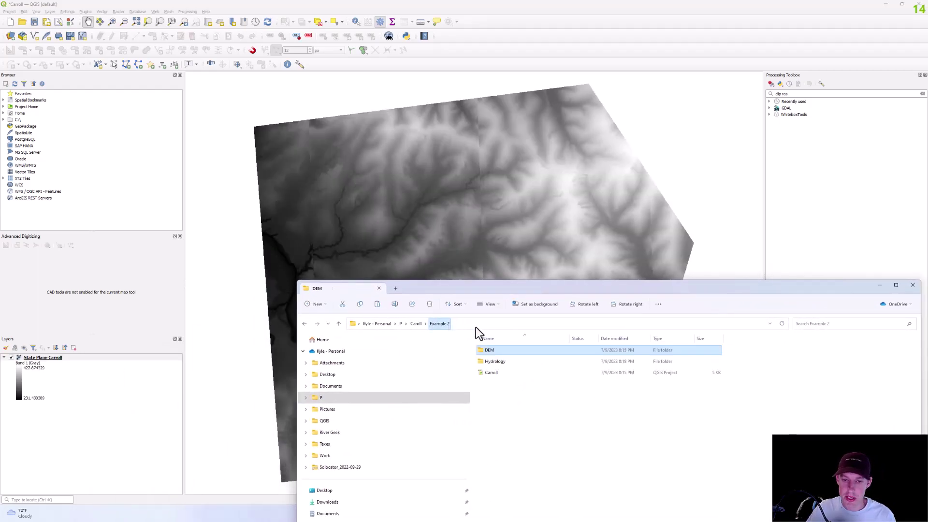
double_click(514, 361)
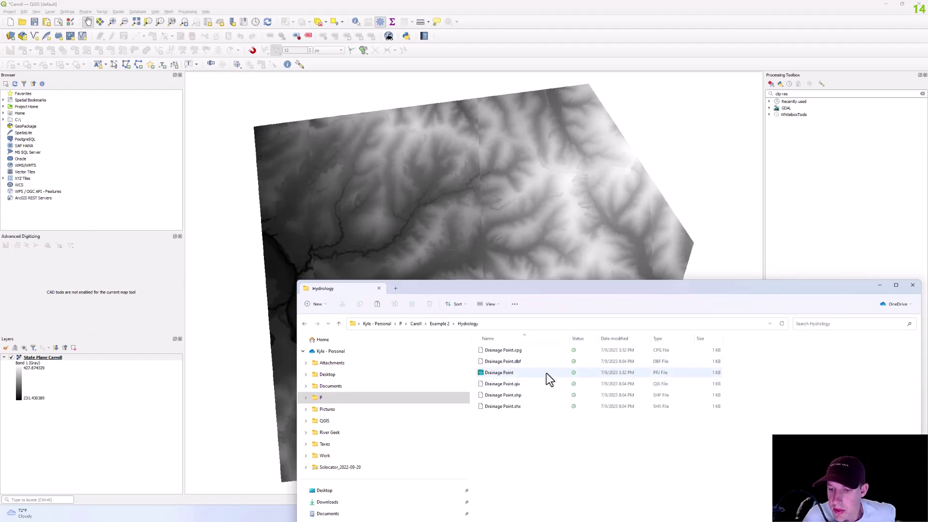
drag(551, 395, 484, 226)
click(430, 6)
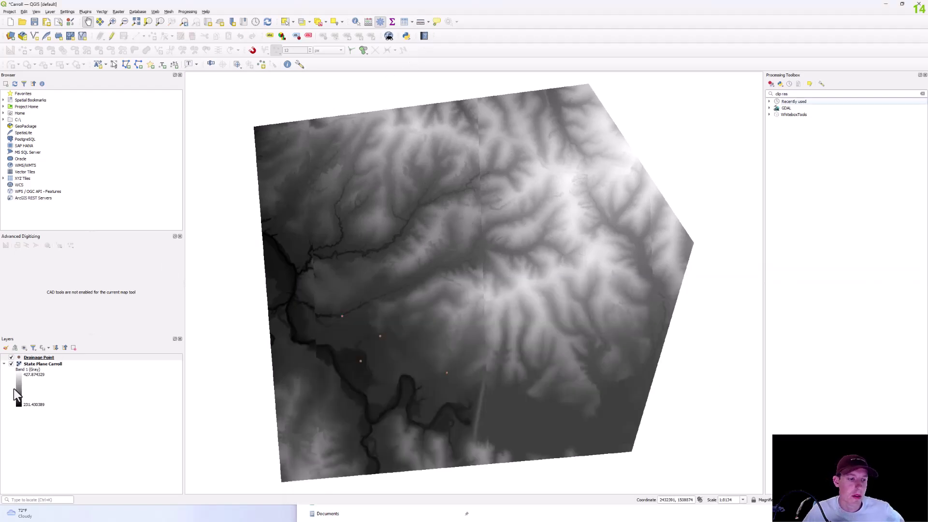
Step: Style the Drainage Point layer with the 'dot red' marker
right_click(22, 357)
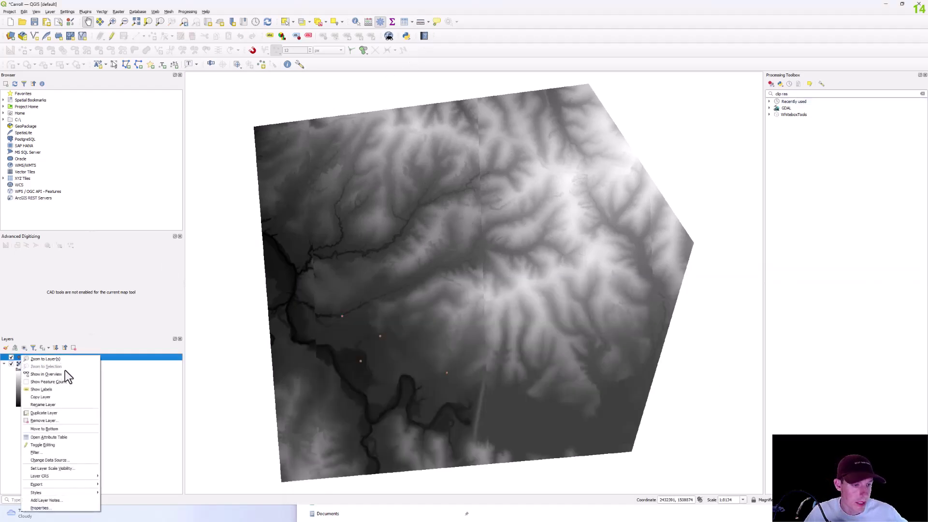
click(71, 508)
click(405, 335)
click(565, 384)
click(504, 384)
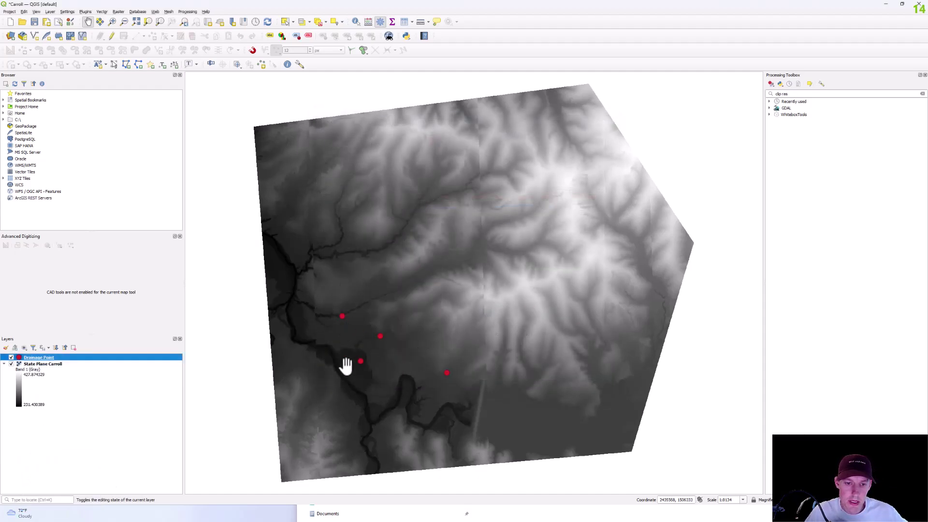
Step: Render the State Plane Carroll DEM as singleband pseudocolor, stretched to the updated canvas
right_click(33, 364)
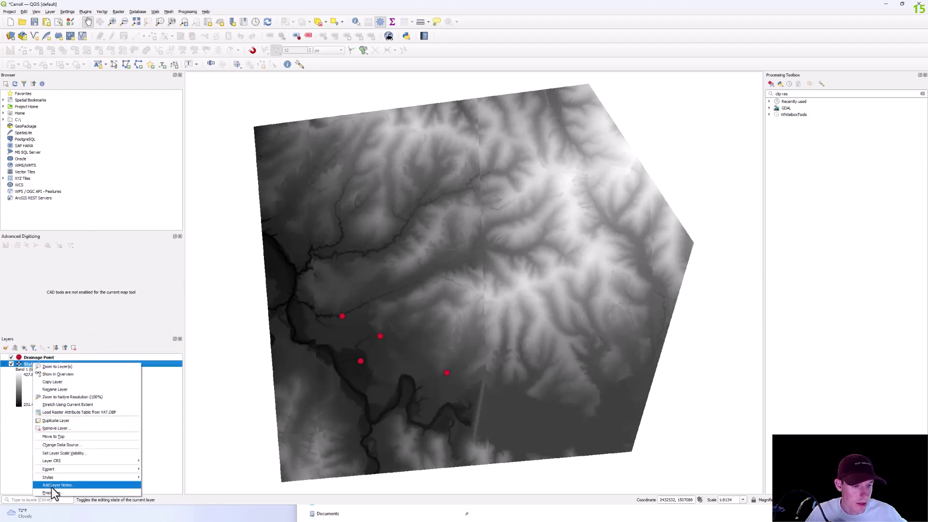
click(51, 493)
click(420, 141)
click(434, 151)
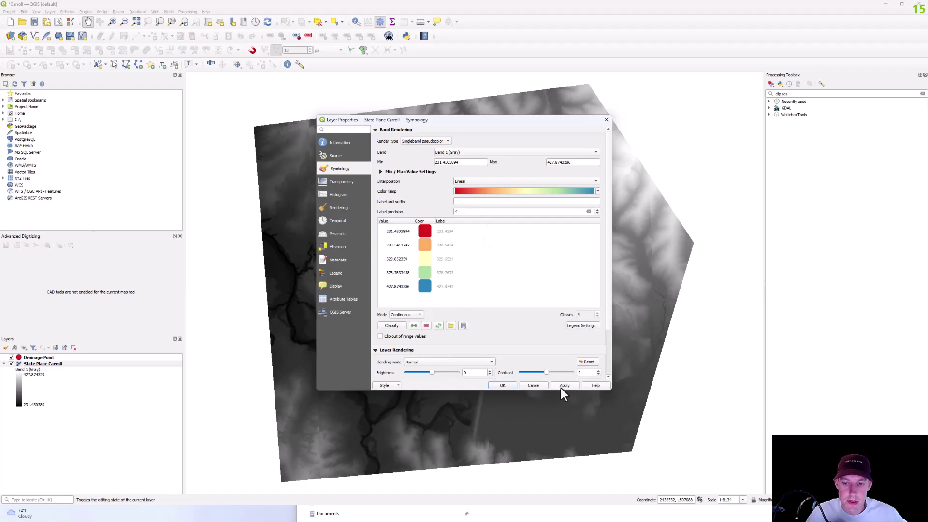
click(381, 172)
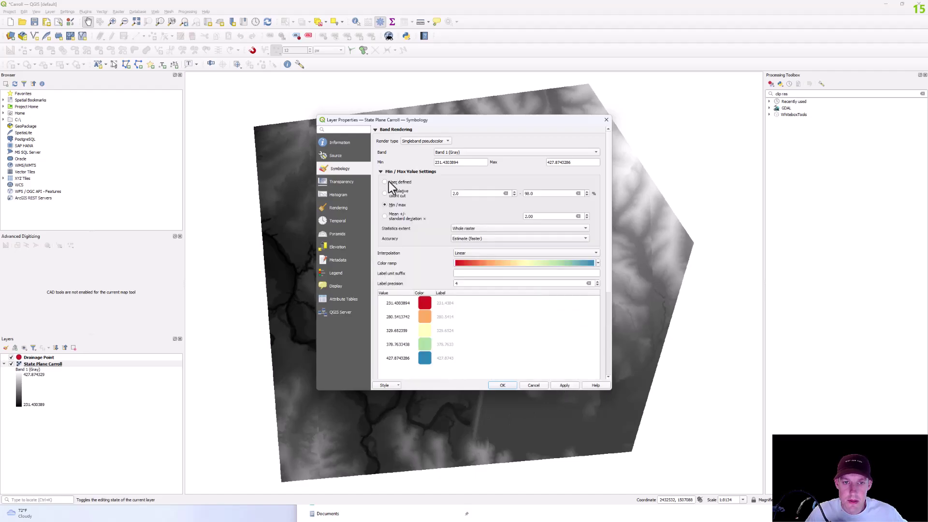
click(488, 230)
click(488, 230)
click(560, 385)
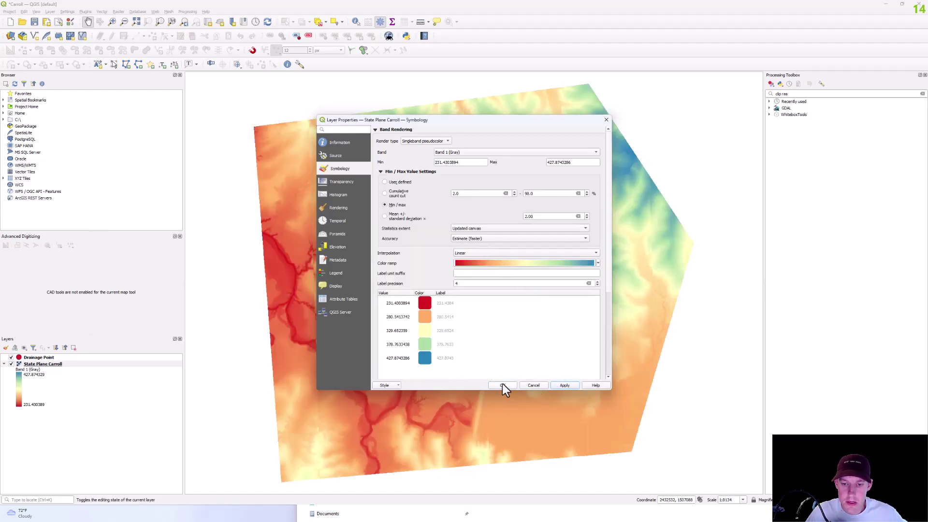
click(502, 385)
scroll(393, 306, up, 1)
scroll(433, 257, down, 2)
scroll(431, 259, up, 1)
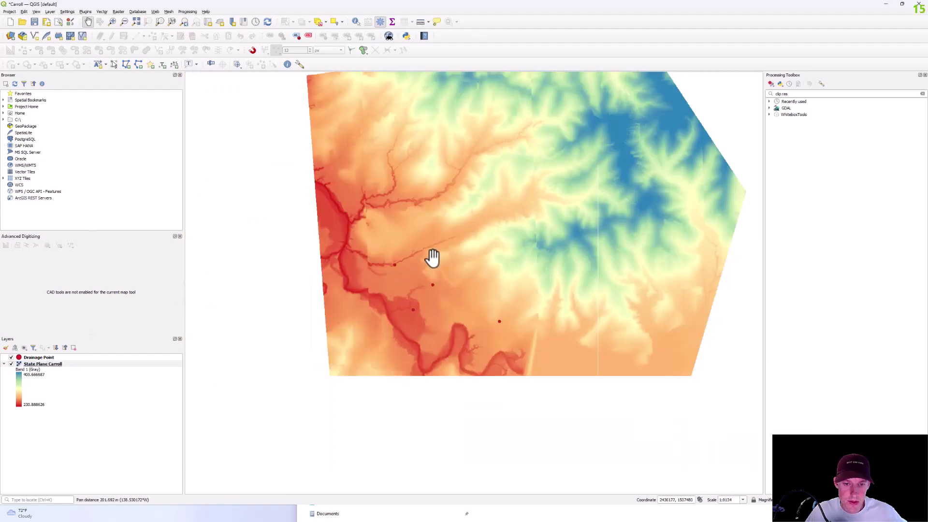
drag(430, 259, 430, 332)
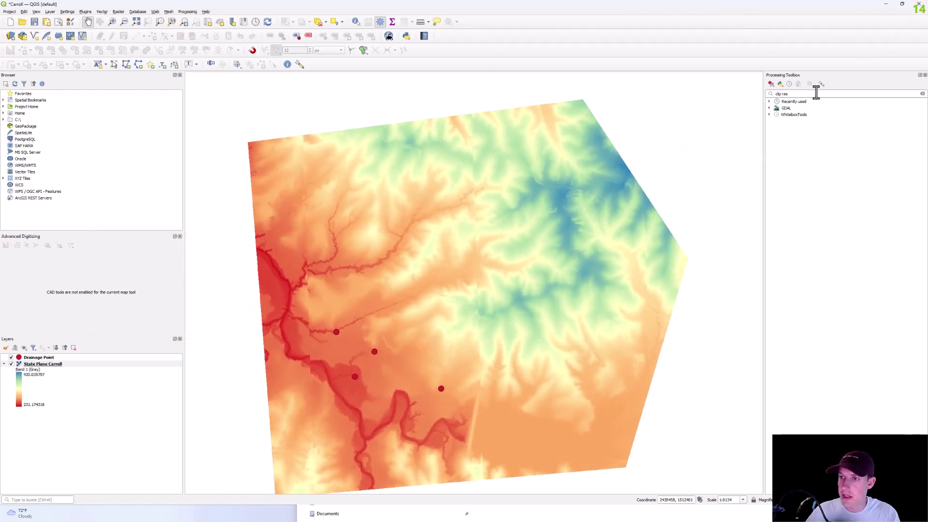
Step: Search the Processing Toolbox for 'fill dep' and open FillDepressionsWangAndLiu
drag(814, 93, 699, 92)
key(BackSpace)
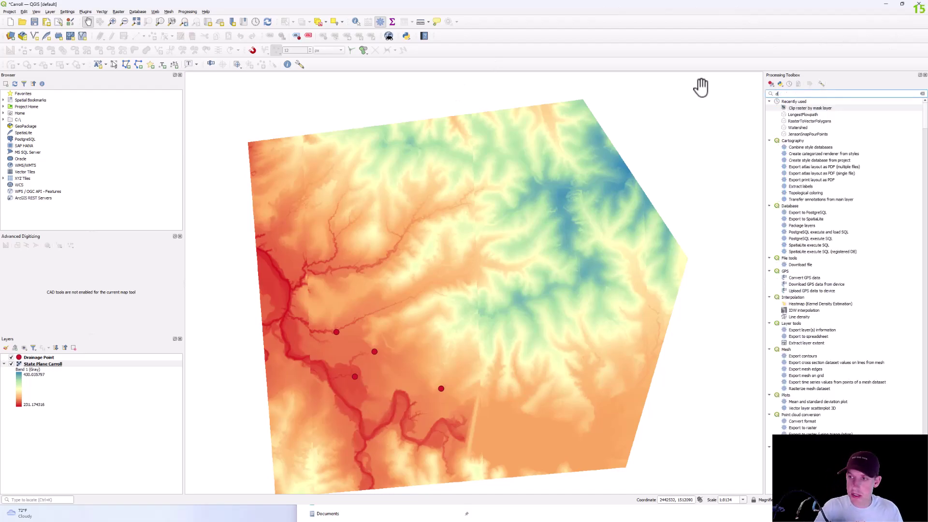
text(fill dep)
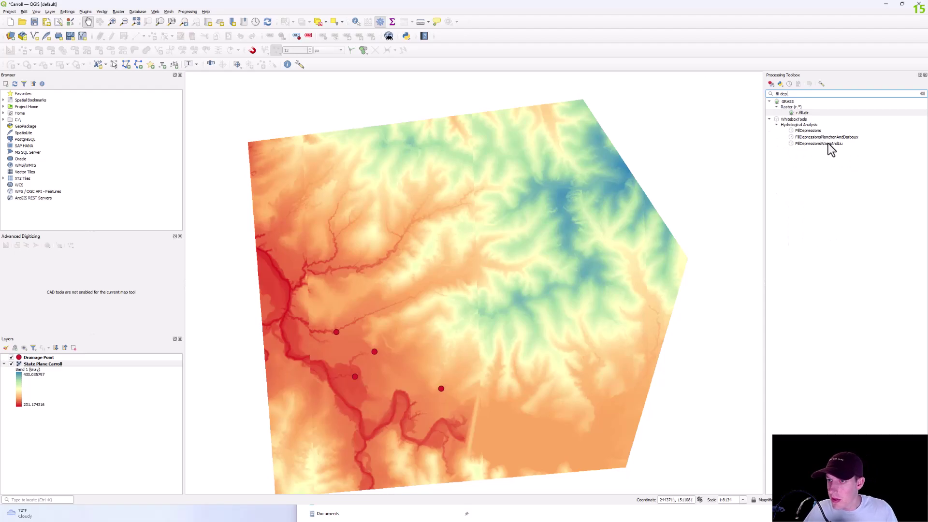
double_click(828, 144)
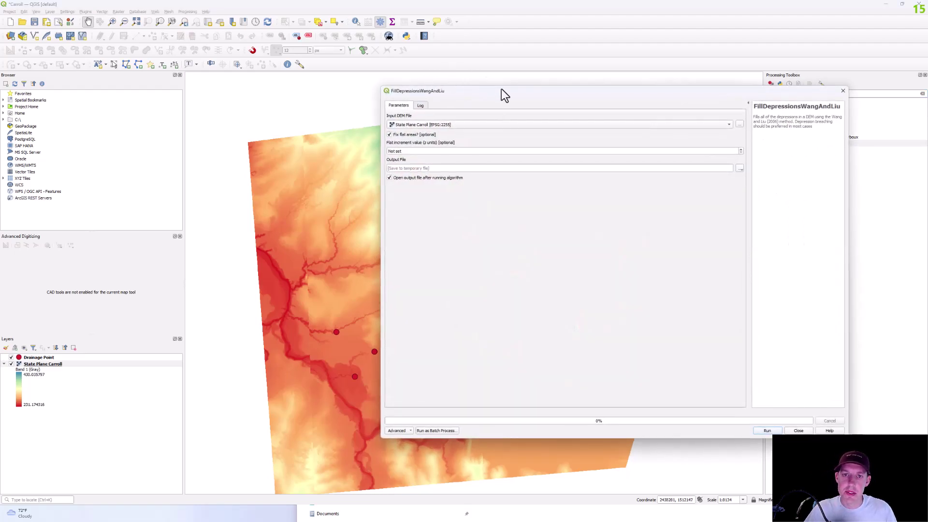
Step: Set the output to Fill Depression.tif in the Hydrology folder and run the fill
drag(500, 90, 459, 92)
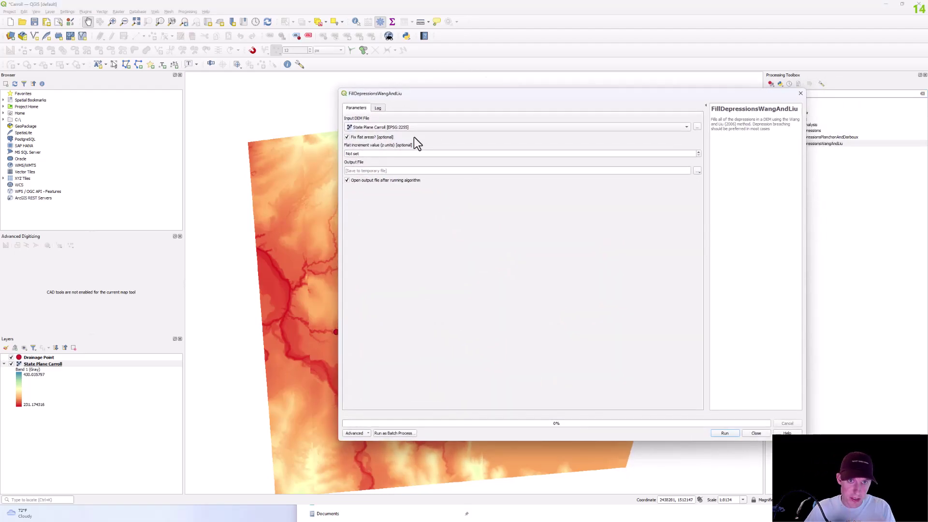
click(694, 171)
click(700, 184)
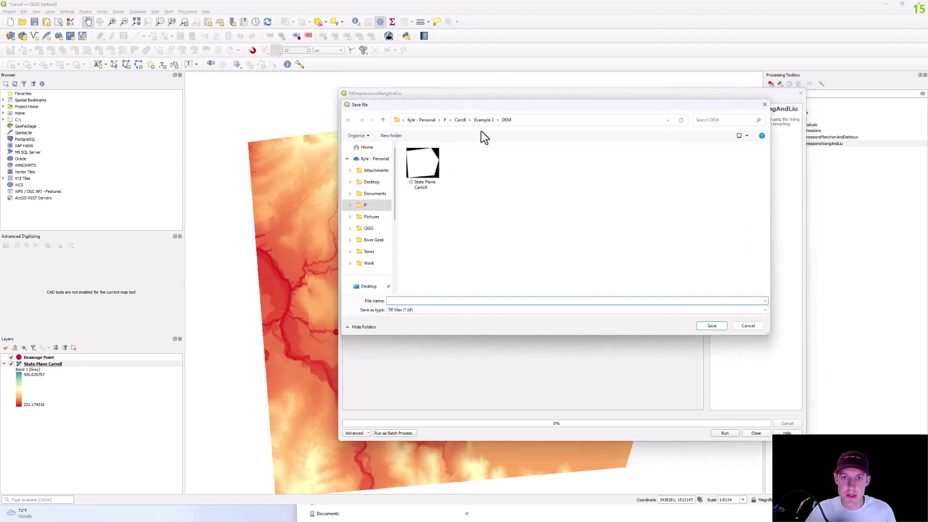
click(484, 120)
double_click(423, 169)
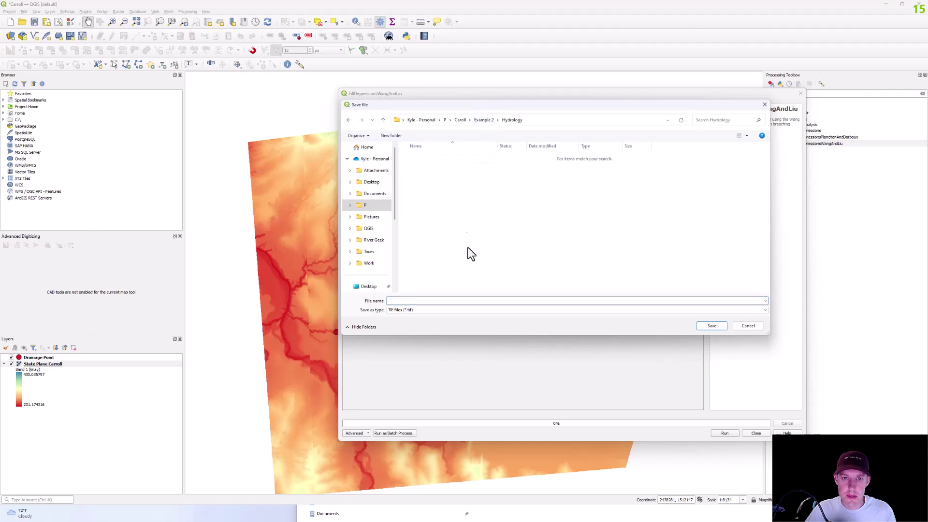
click(429, 294)
text(Fill Depression)
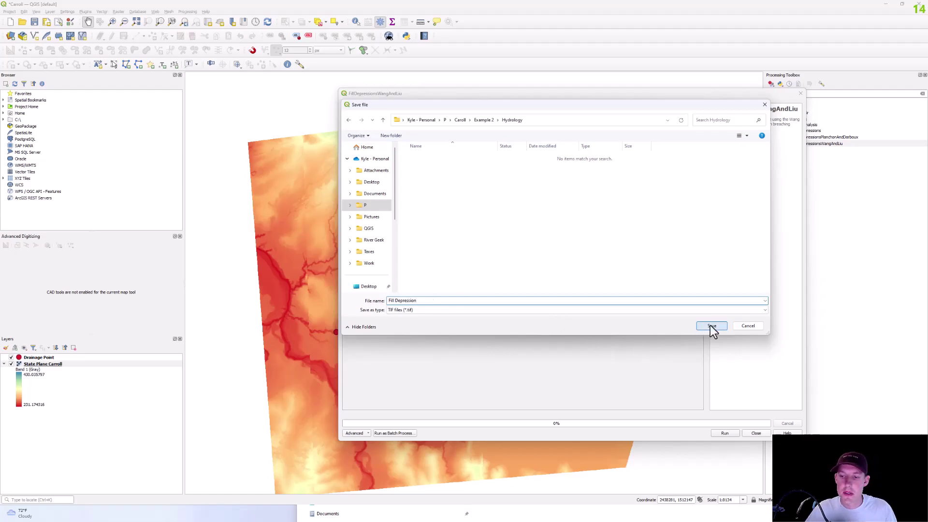
click(710, 325)
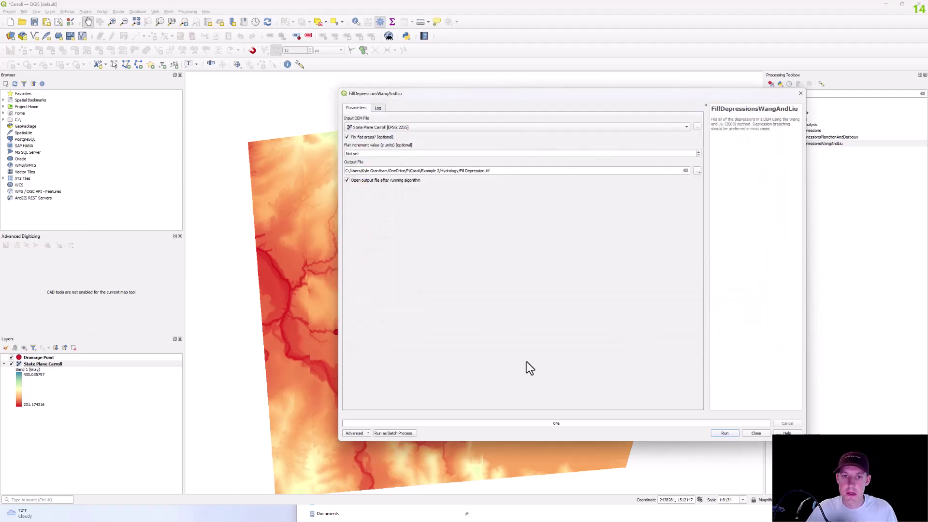
click(725, 434)
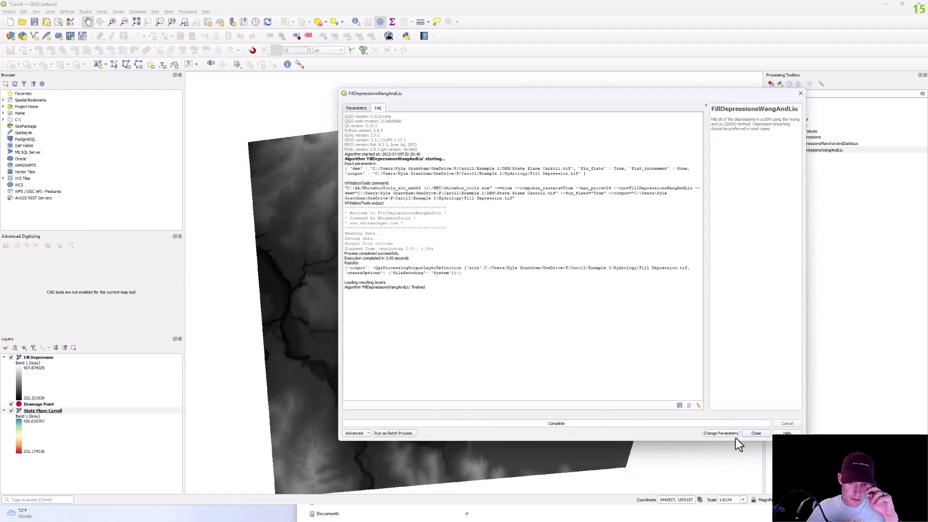
Step: Close the finished fill tool and open D8Pointer with a 'd8p' search
click(756, 434)
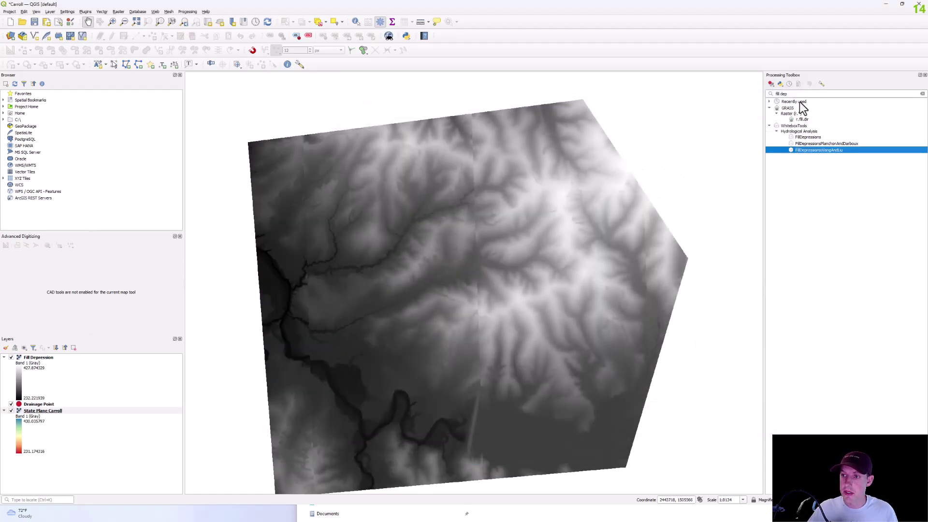
key(Escape)
text(d89)
key(BackSpace)
text(poin)
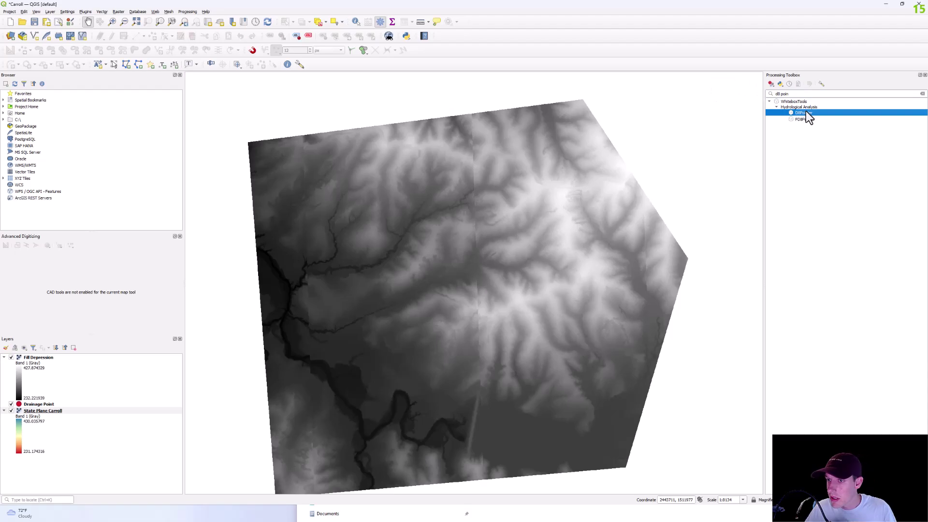
double_click(803, 112)
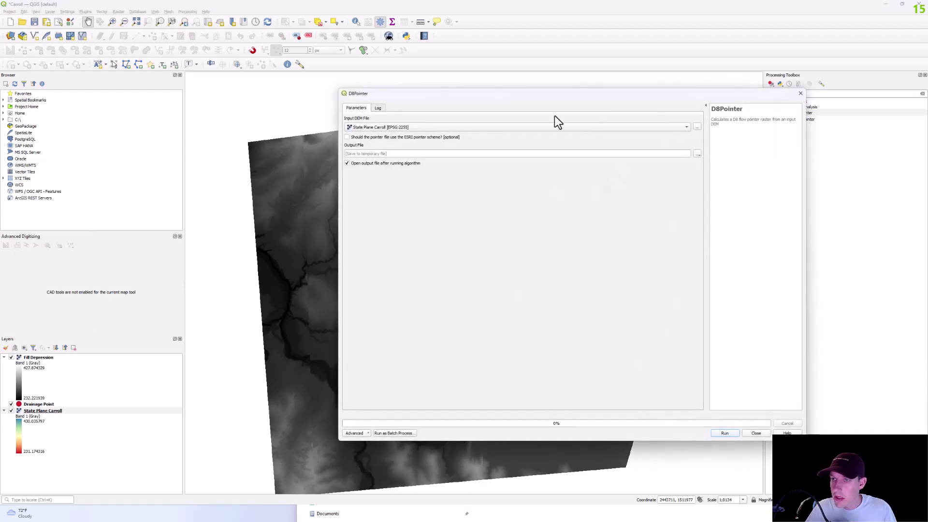
Step: Run D8Pointer on Fill Depression, saving the output as d8 pointer
click(421, 127)
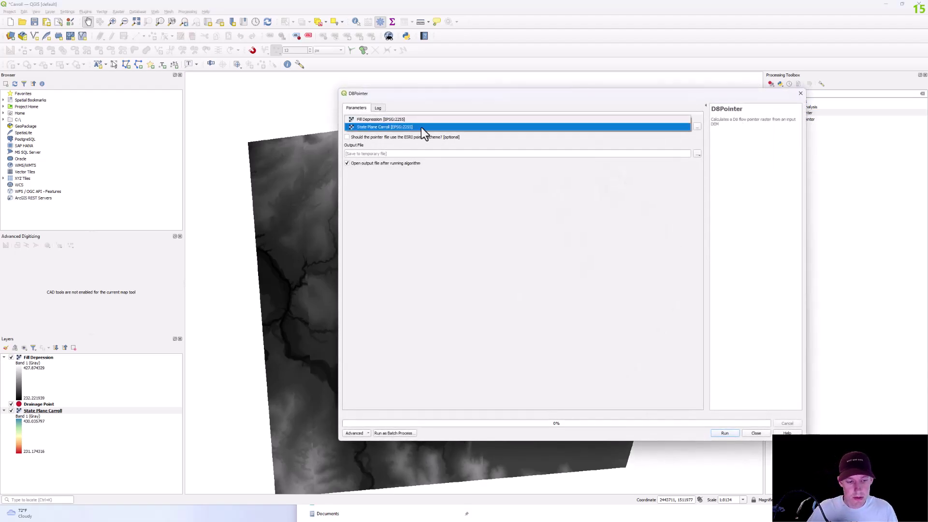
click(405, 119)
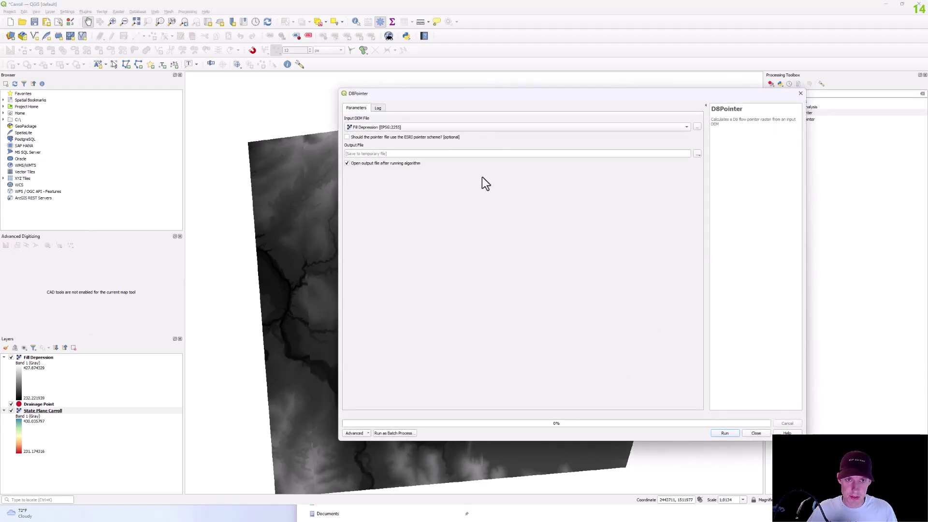
click(697, 153)
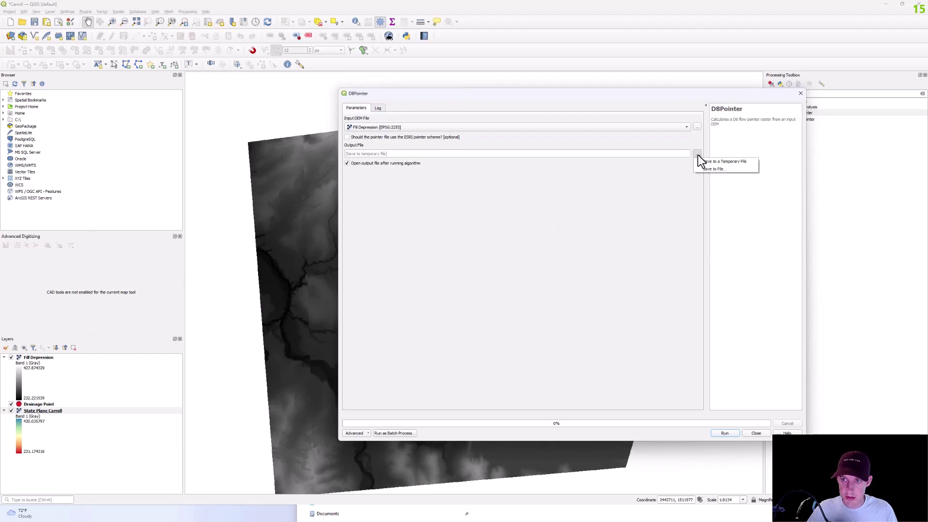
click(718, 170)
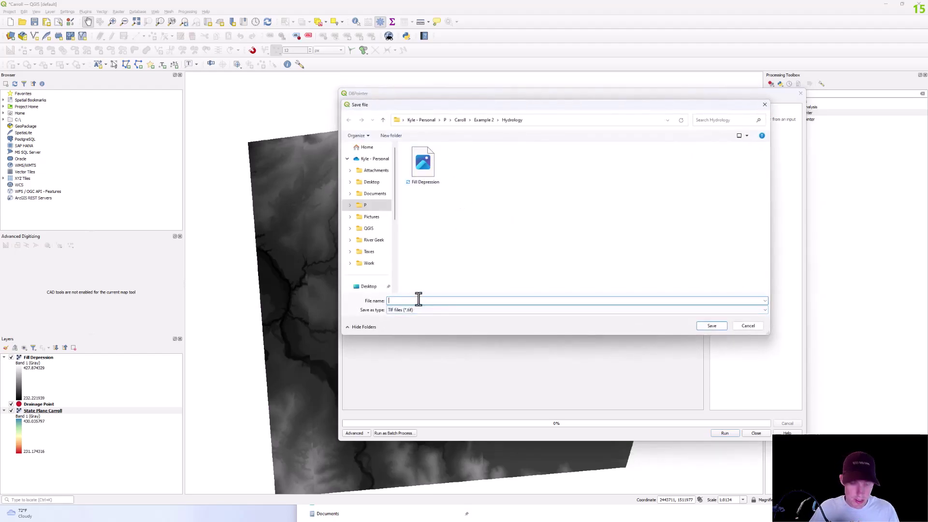
text(d8 pointer)
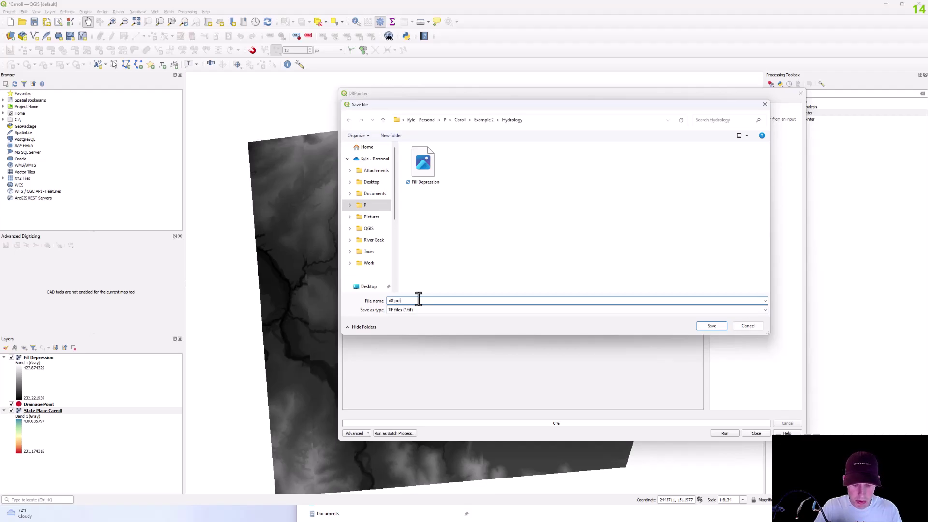
click(712, 326)
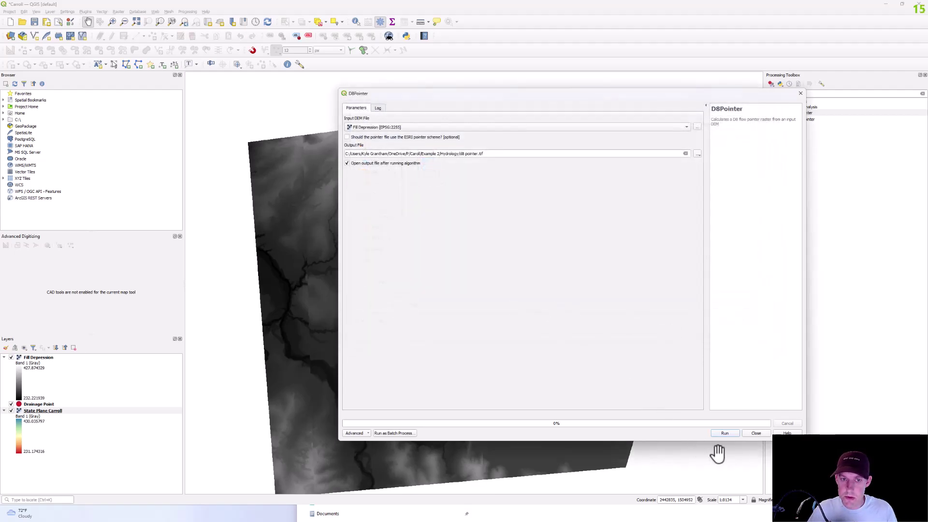
click(732, 433)
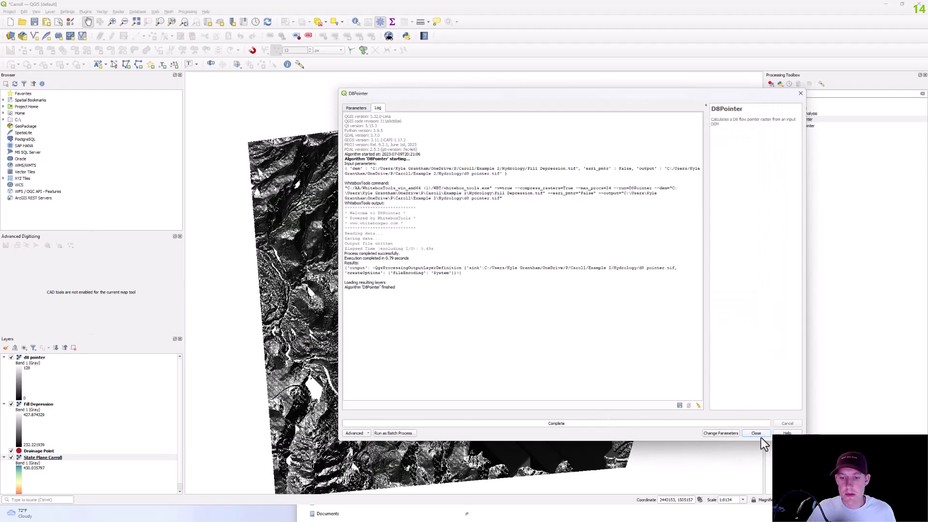
click(754, 433)
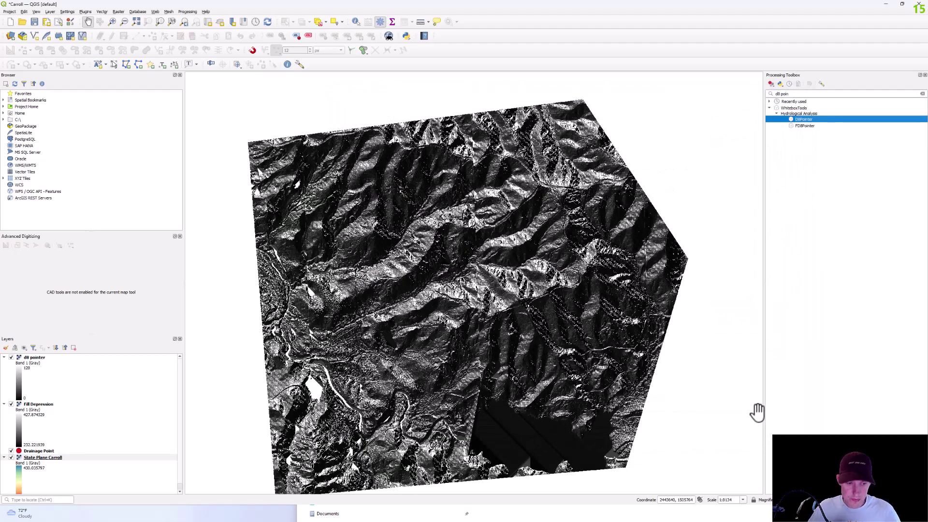
Step: Search for 'd8 flo' and open the D8FlowAccumulation tool
click(795, 93)
key(BackSpace)
key(BackSpace)
key(BackSpace)
key(BackSpace)
text(flo)
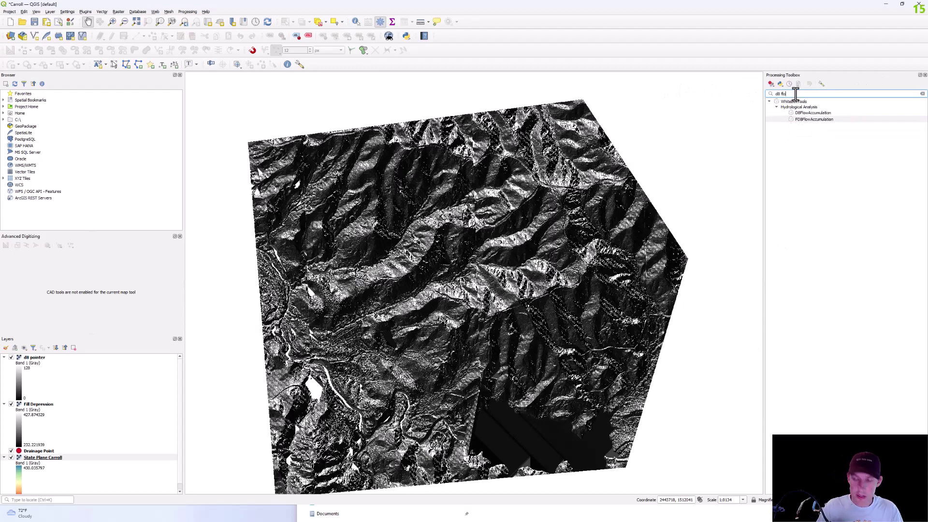
double_click(819, 113)
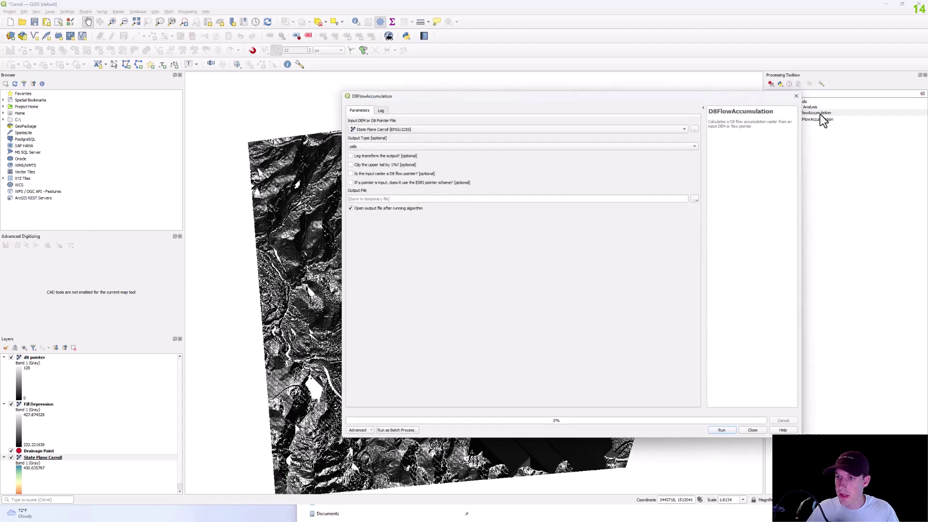
Step: Run D8FlowAccumulation on Fill Depression, saving the output as Flow Acc
click(419, 128)
click(419, 120)
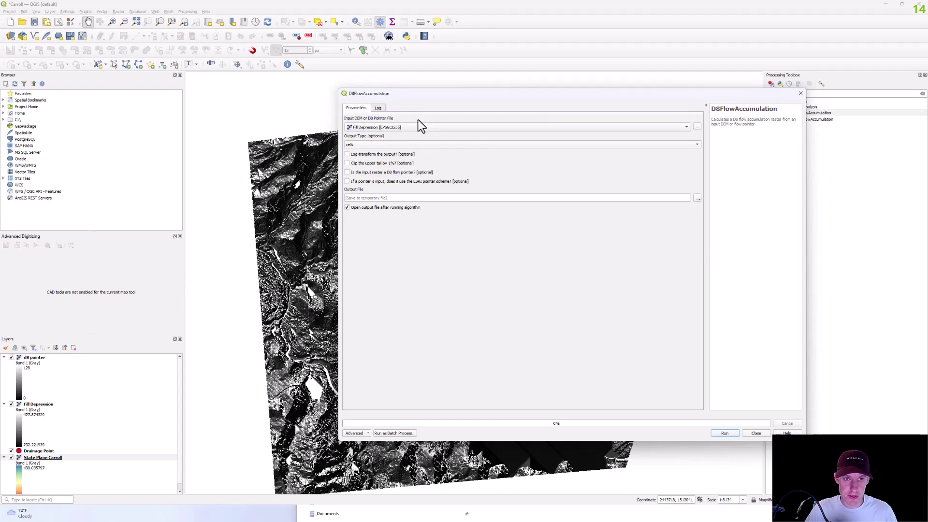
click(697, 199)
click(709, 213)
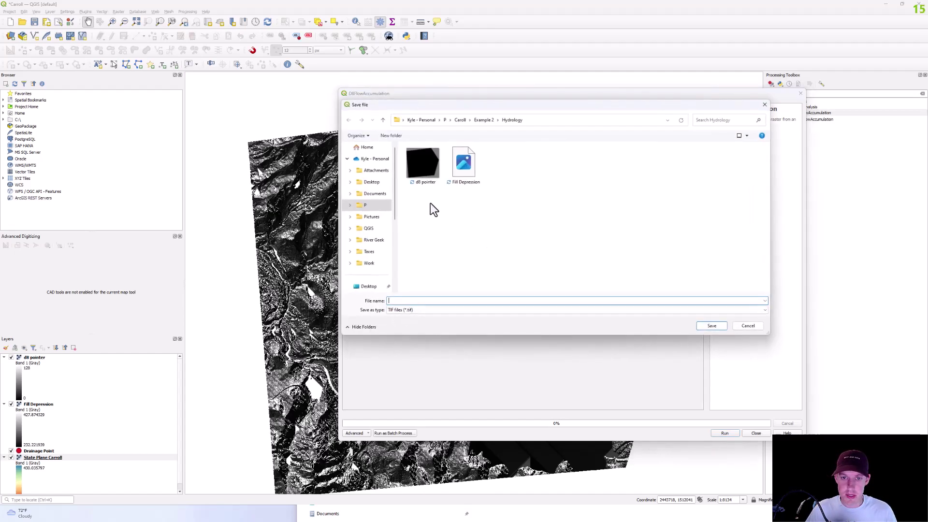
text(Flow Acc)
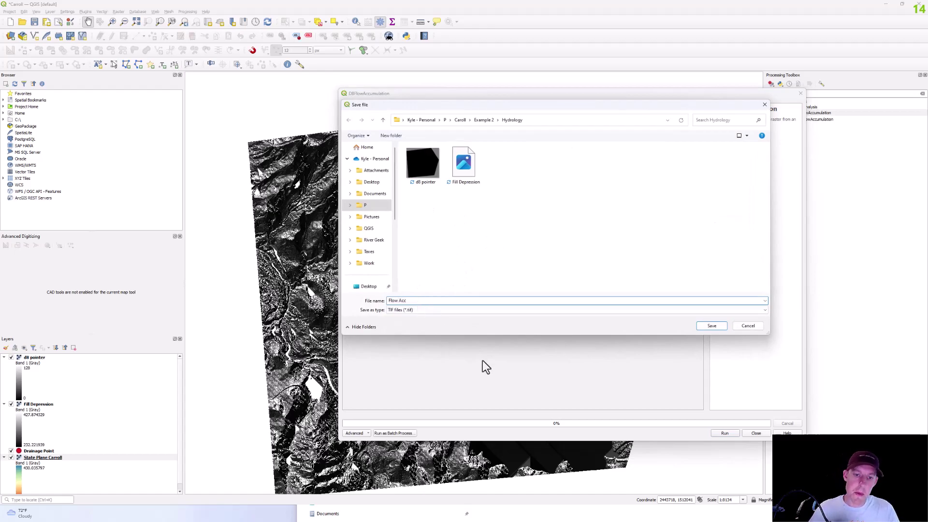
click(713, 326)
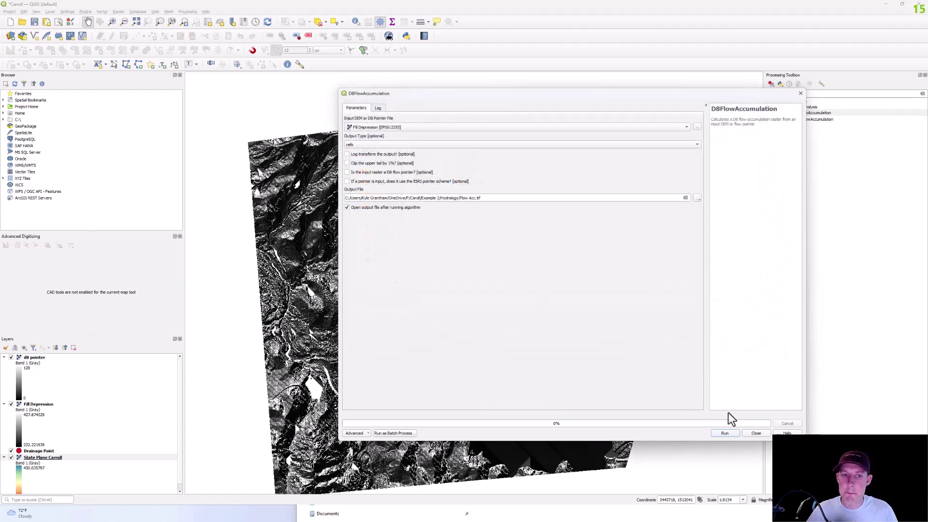
click(728, 433)
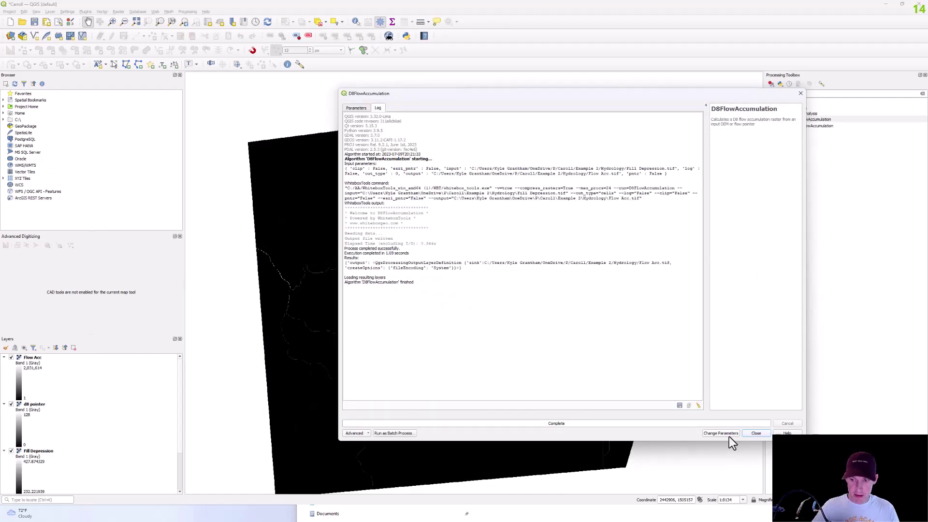
Step: Close the flow accumulation tool and open ExtractStreams via an 'extract strea' search
click(756, 433)
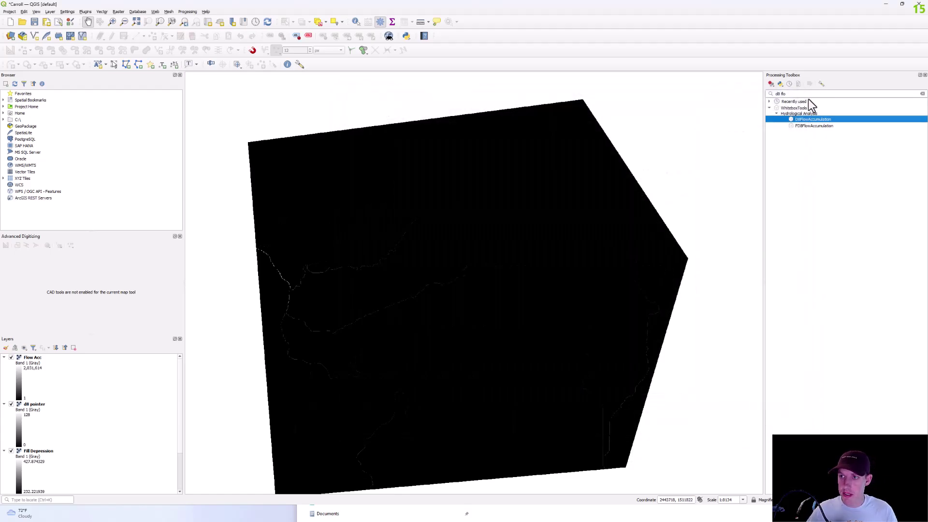
text(e)
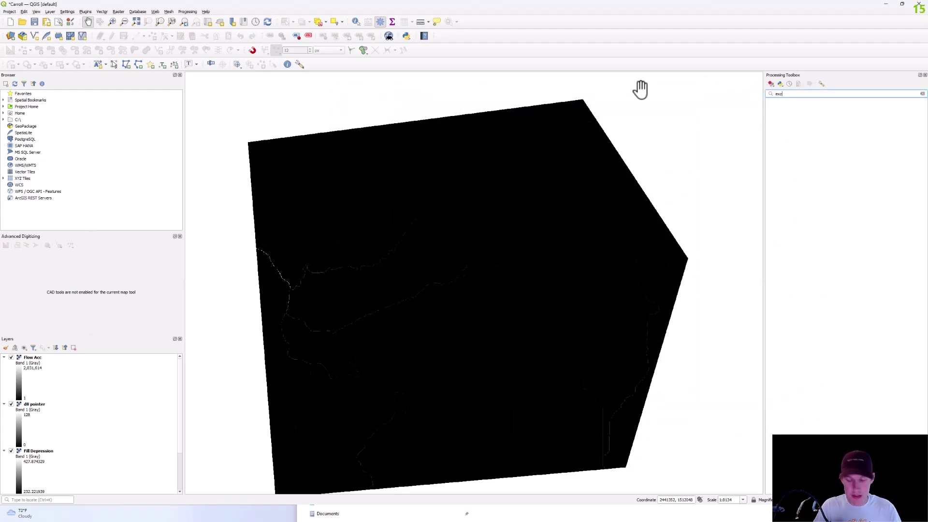
text(xtracc)
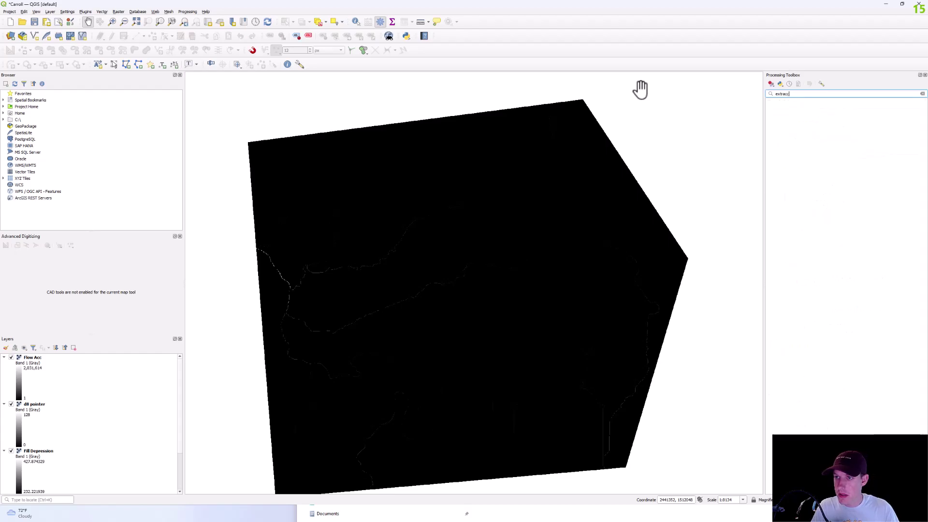
key(BackSpace)
text(t strea)
click(799, 131)
double_click(799, 131)
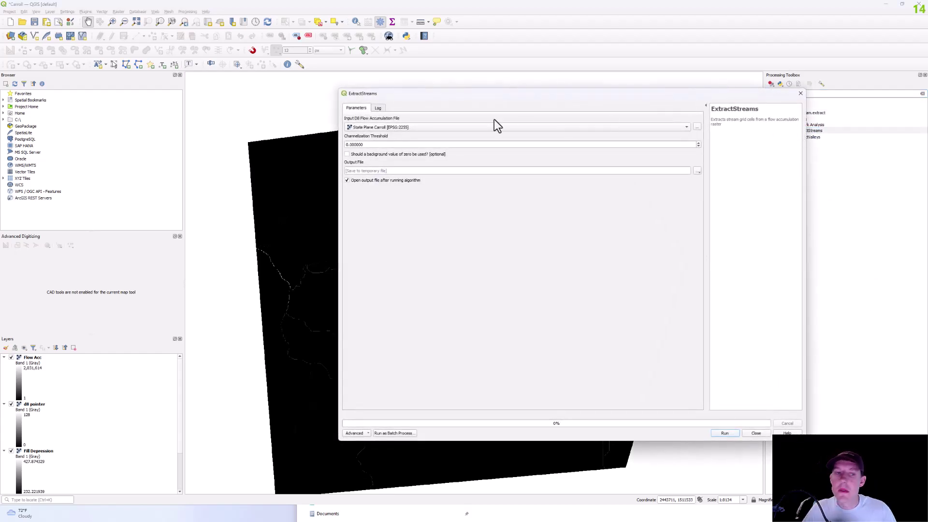
Step: Extract streams from Flow Acc with a 2000 threshold, saving as Extract Streams
click(422, 128)
click(402, 119)
key(Tab)
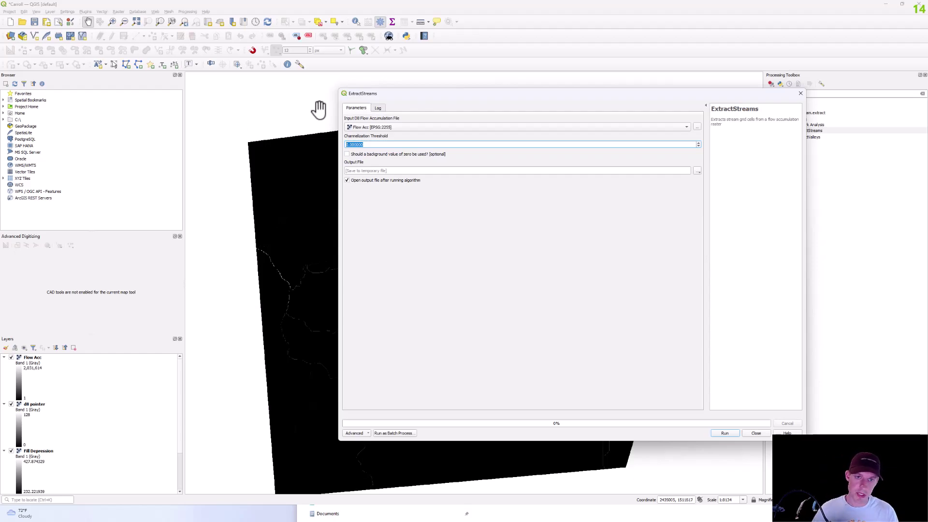
key(BackSpace)
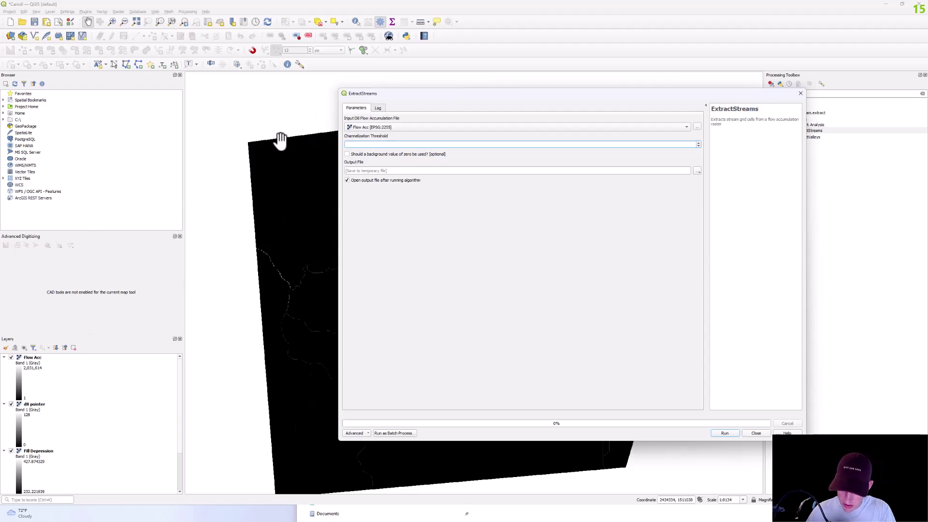
text(2000)
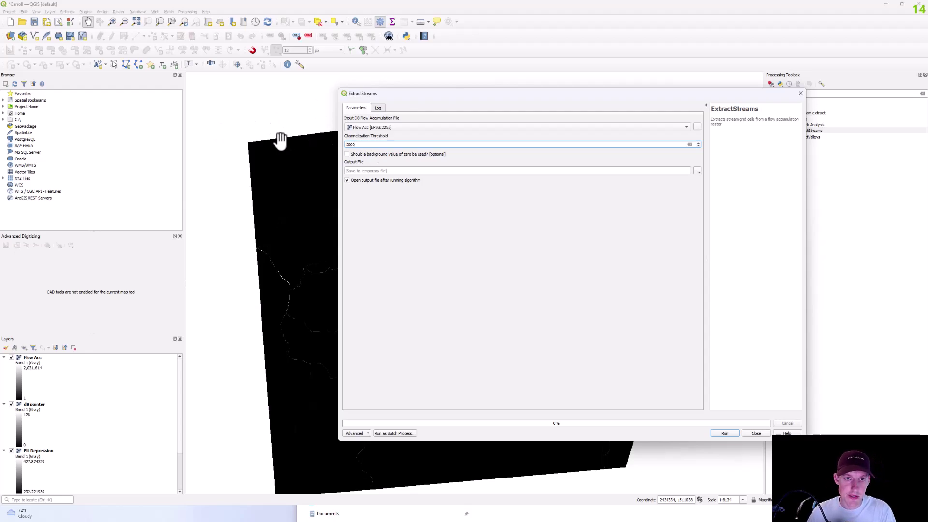
click(695, 172)
click(711, 188)
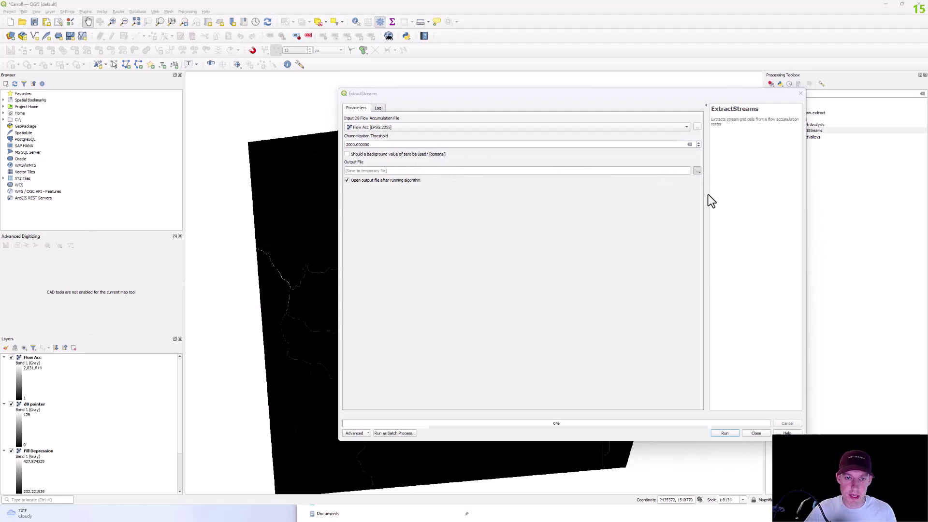
text(Extract Streams)
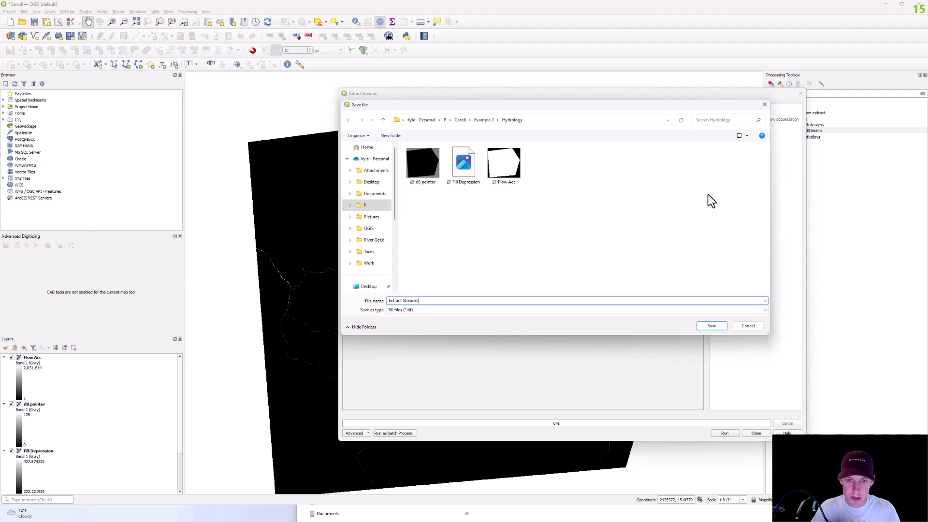
click(712, 325)
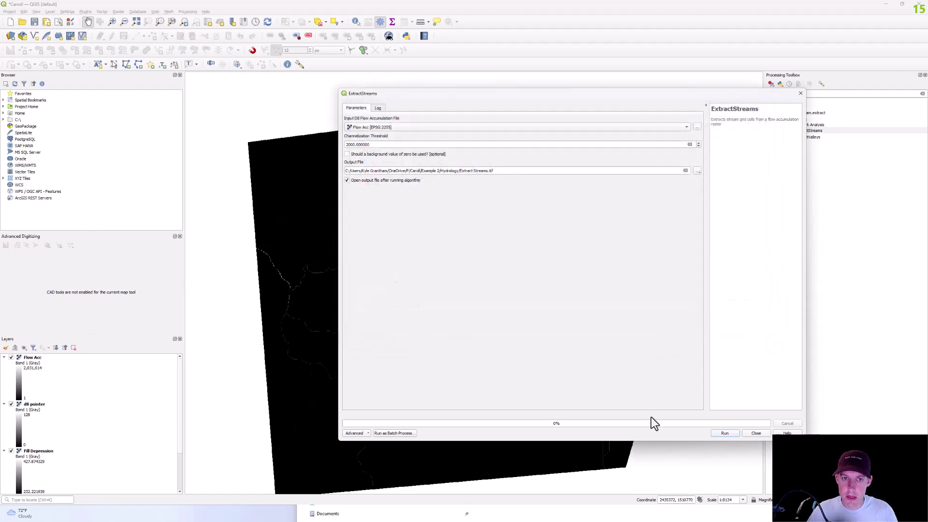
click(730, 434)
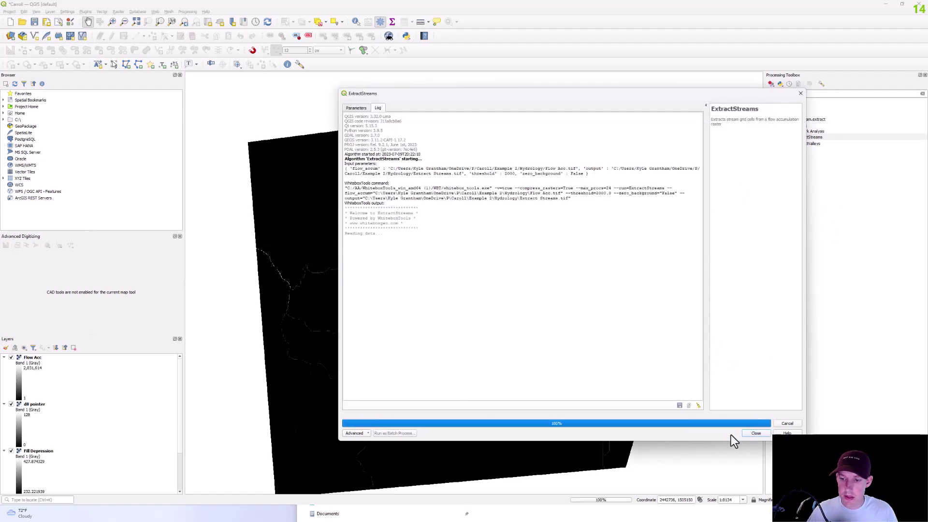
click(757, 432)
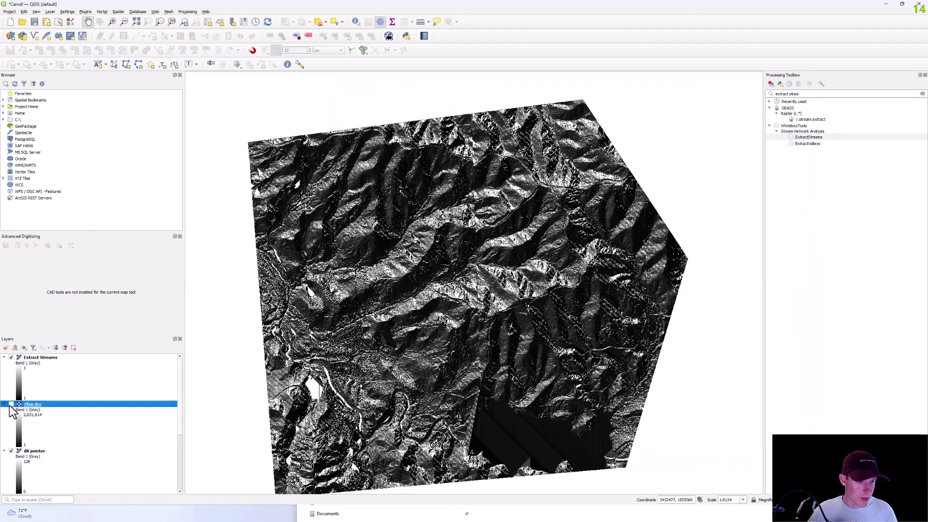
Step: Hide Flow Acc, d8 pointer, Fill Depression and DEM layers, centring on the drainage points
click(11, 404)
click(12, 450)
scroll(21, 435, down, 3)
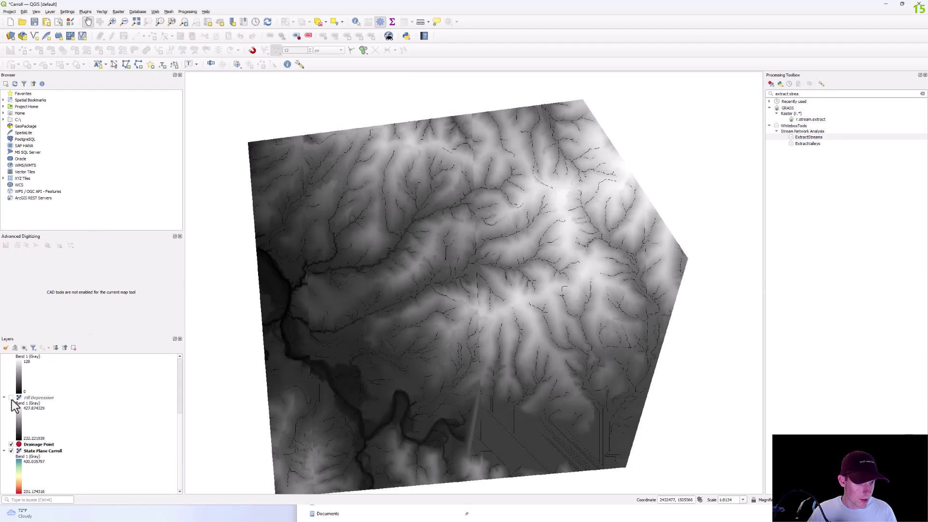
click(12, 398)
click(11, 444)
click(11, 444)
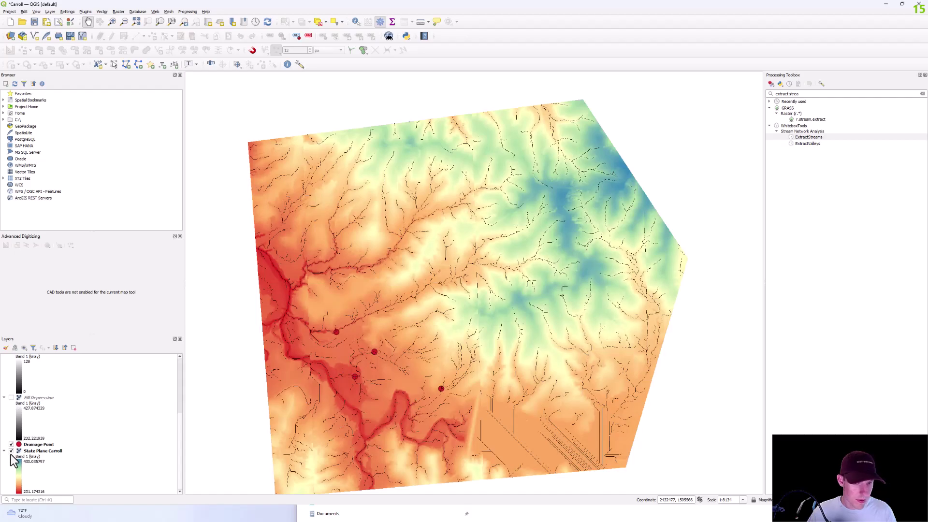
click(11, 451)
scroll(309, 373, up, 2)
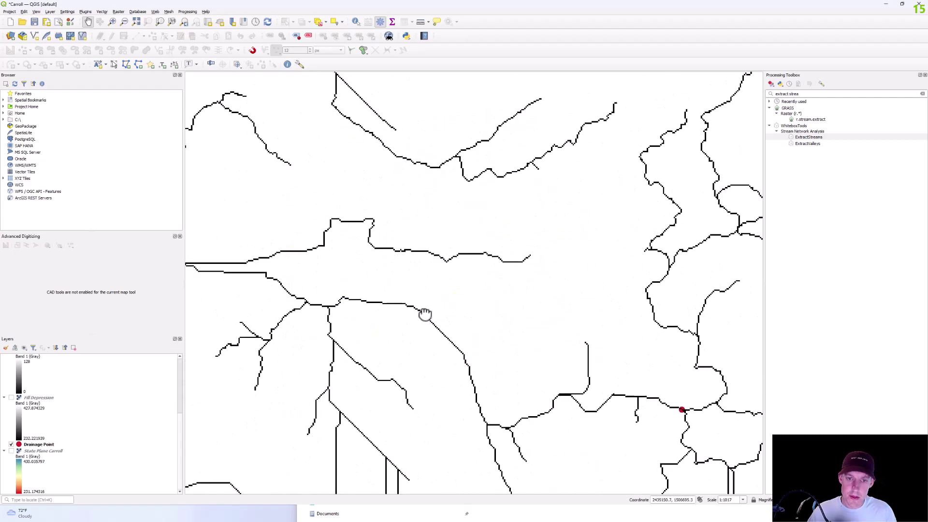
scroll(309, 375, down, 3)
drag(310, 367, 387, 331)
scroll(370, 345, up, 1)
drag(369, 362, 381, 344)
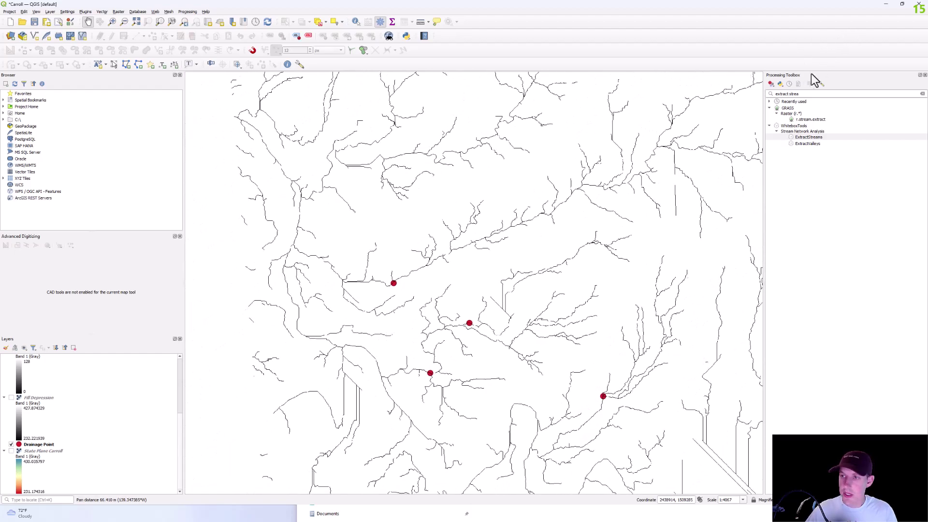
Step: Search for 'rasterstream' and open the RasterStreamsToVector tool
triple_click(792, 93)
text(ra)
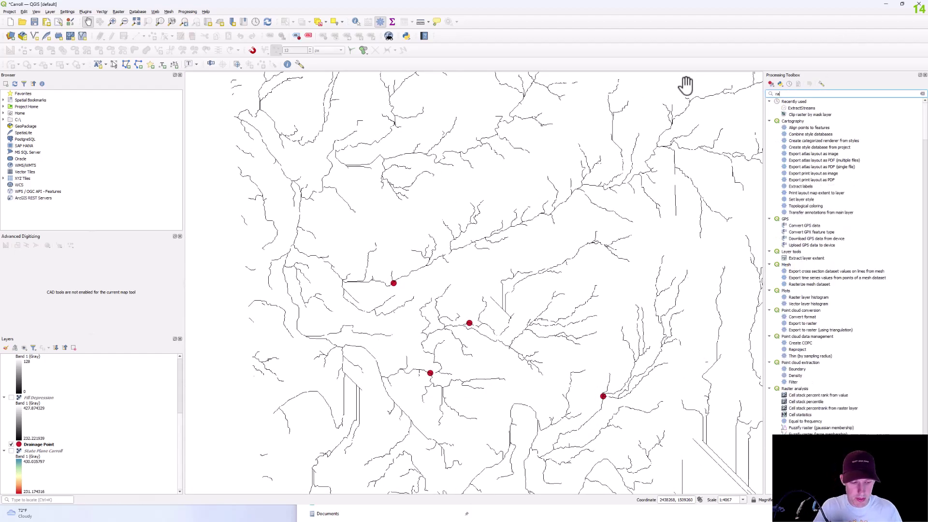
text(ster)
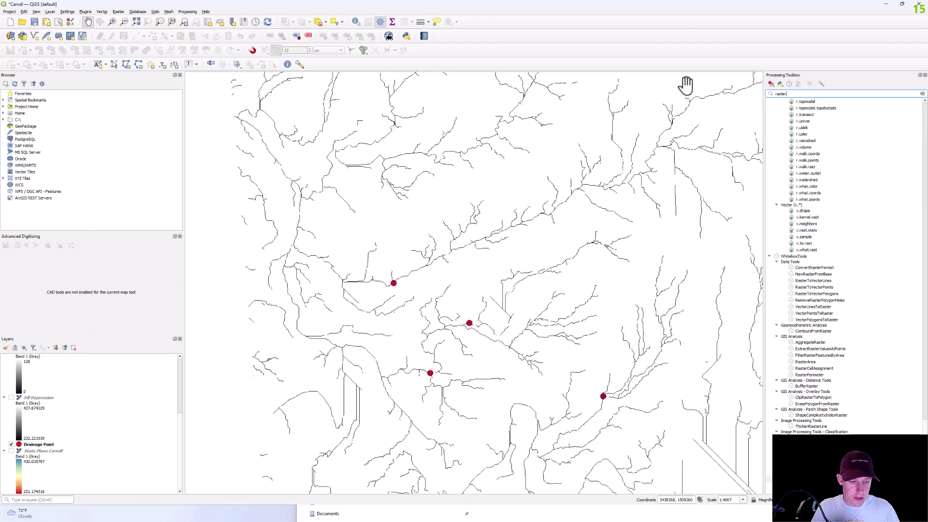
text(streams)
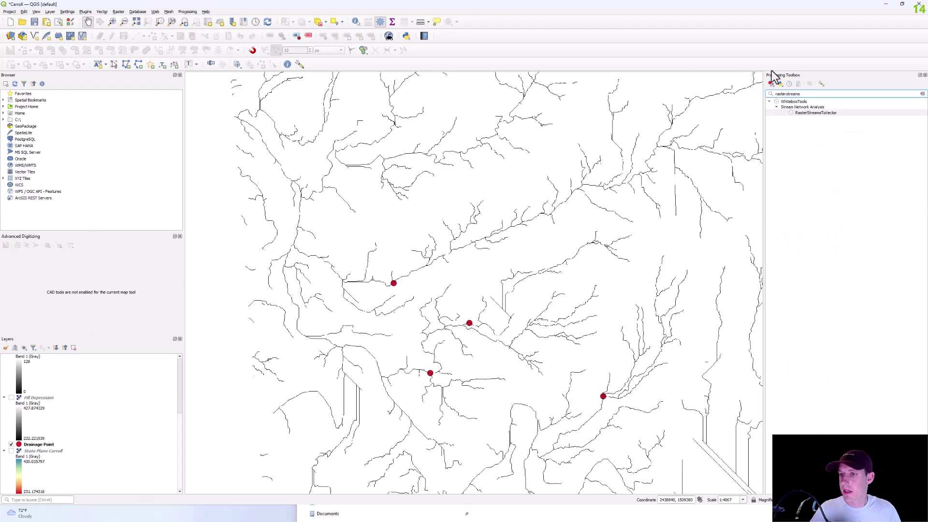
double_click(856, 114)
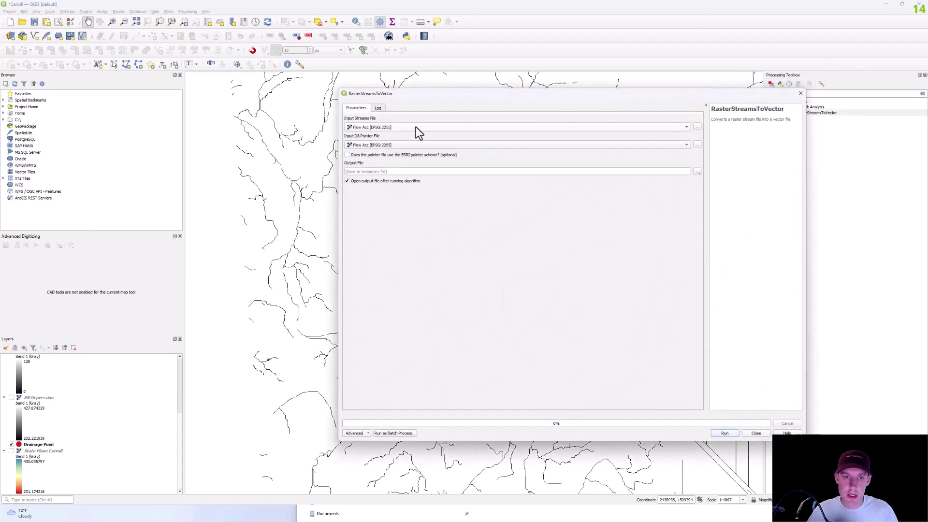
drag(433, 98, 443, 92)
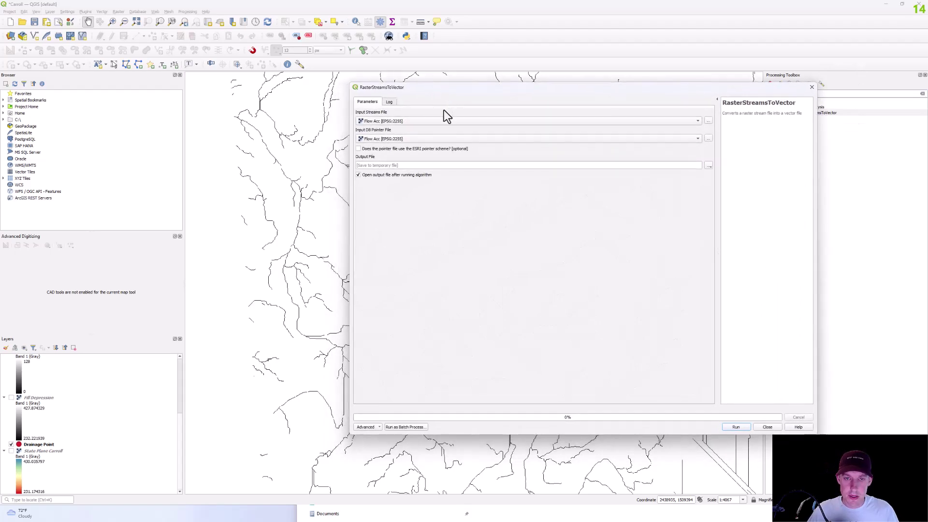
Step: Convert Extract Streams using the d8 pointer into Streams.shp in Hydrology
click(416, 122)
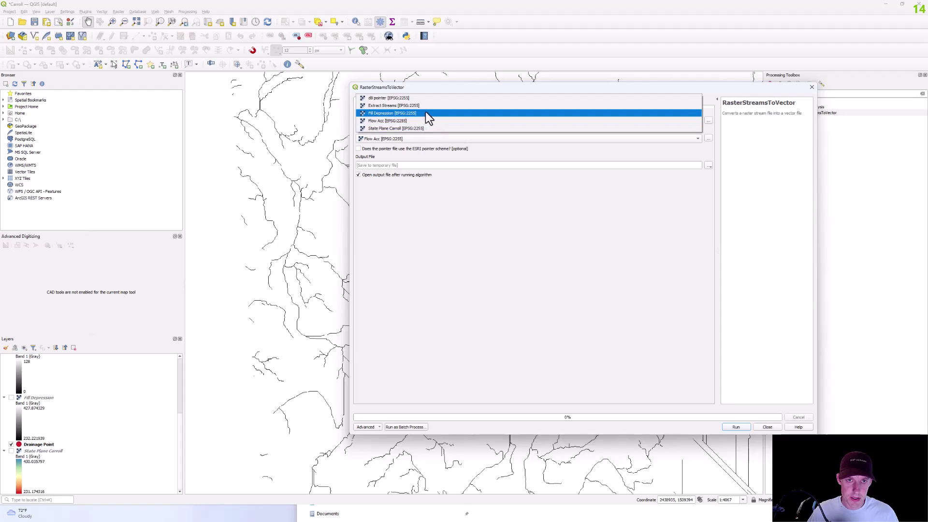
click(421, 106)
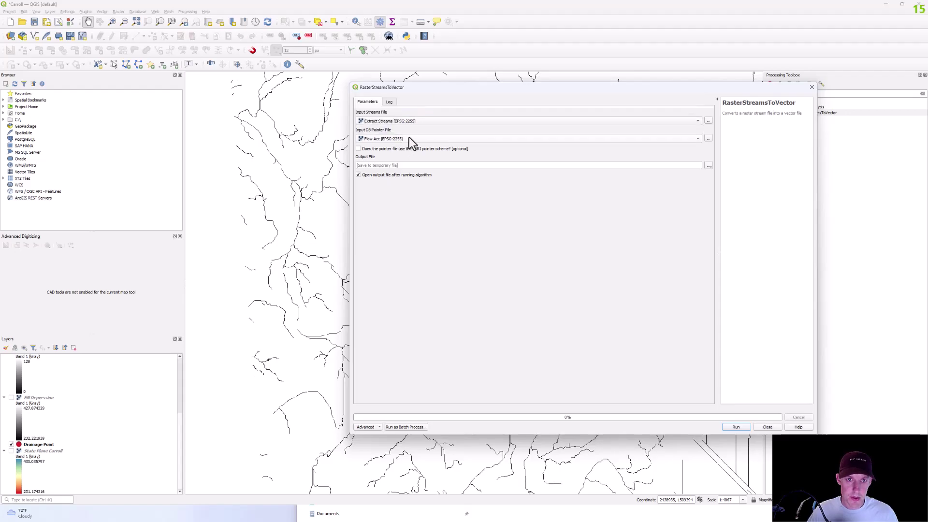
click(409, 139)
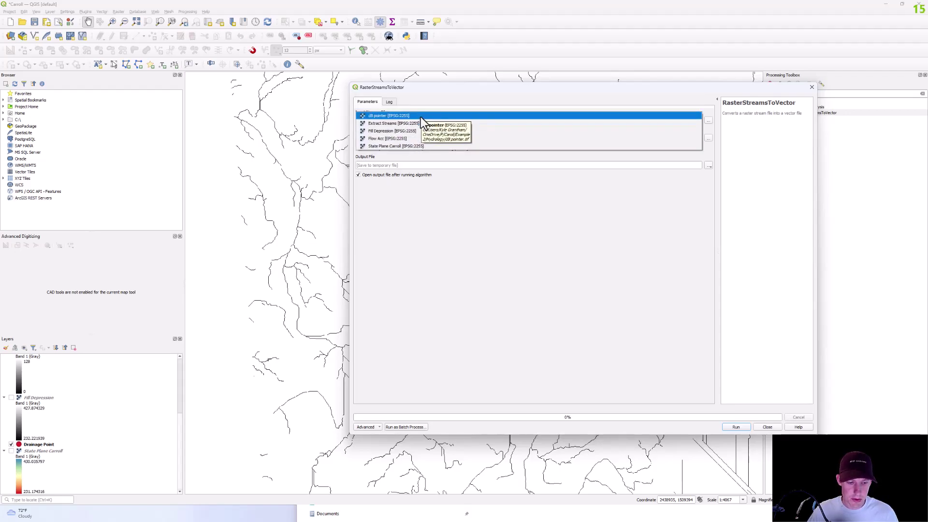
click(420, 116)
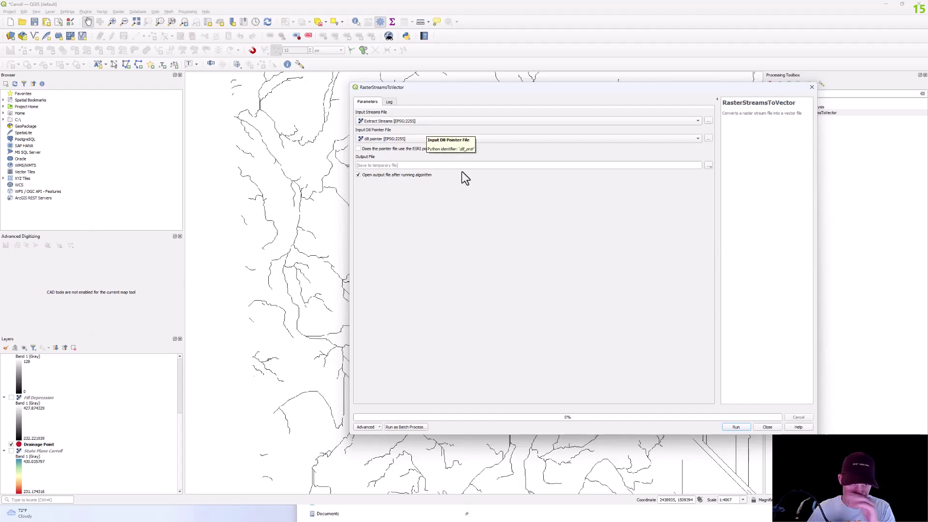
click(709, 166)
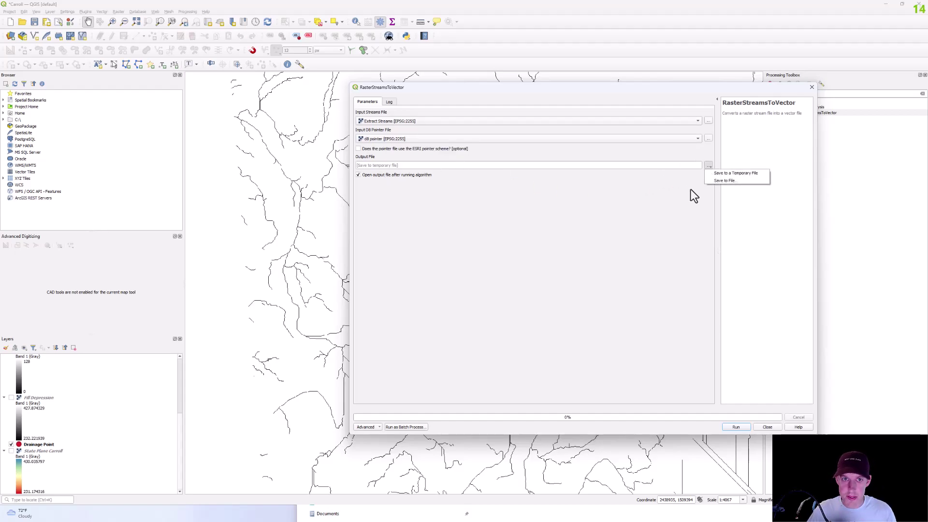
click(734, 180)
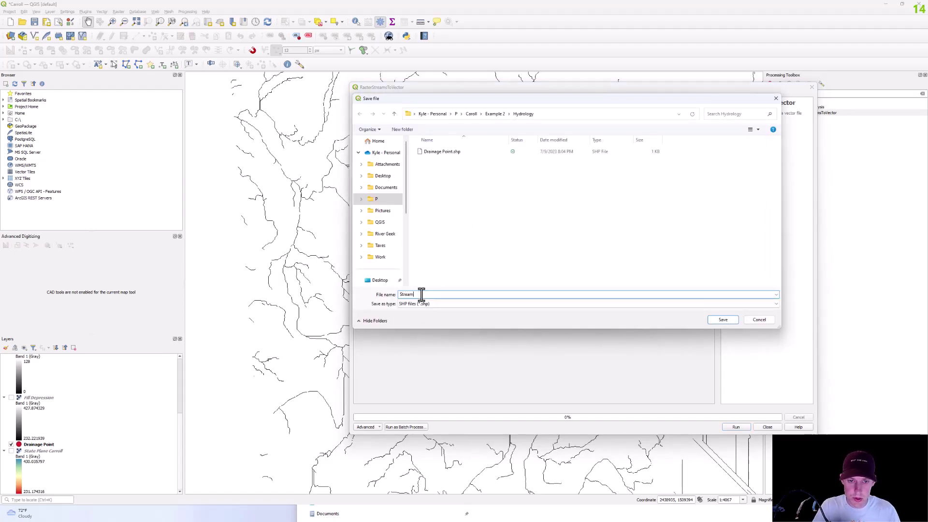
click(722, 320)
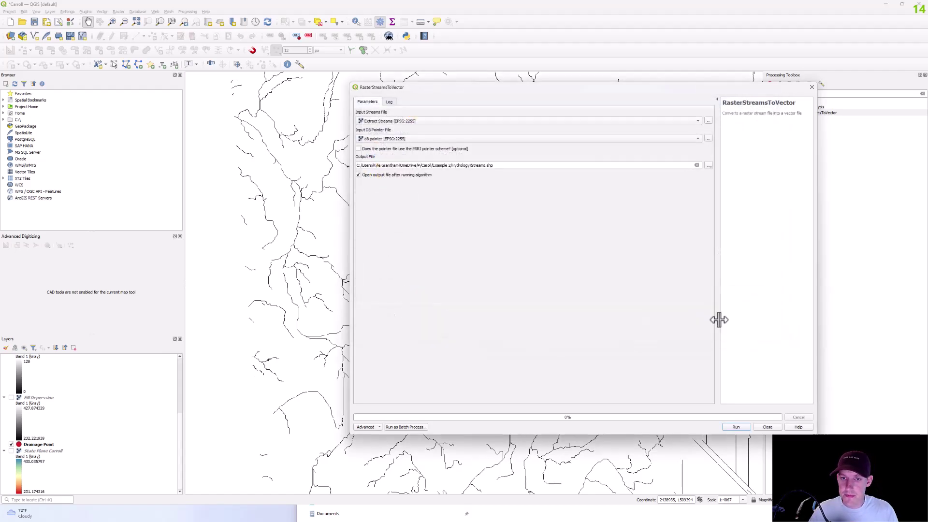
click(730, 427)
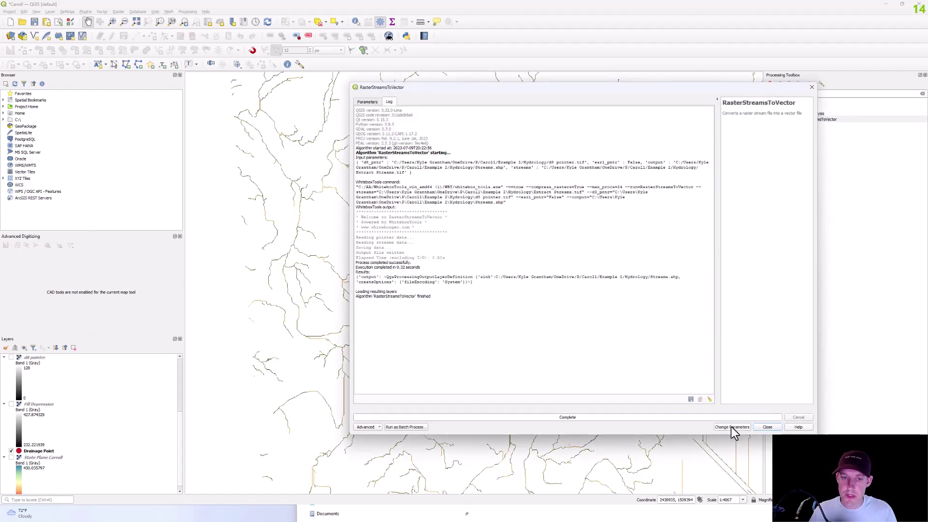
Step: Close the conversion tool and zoom around the drainage points to compare vector and raster streams
click(767, 427)
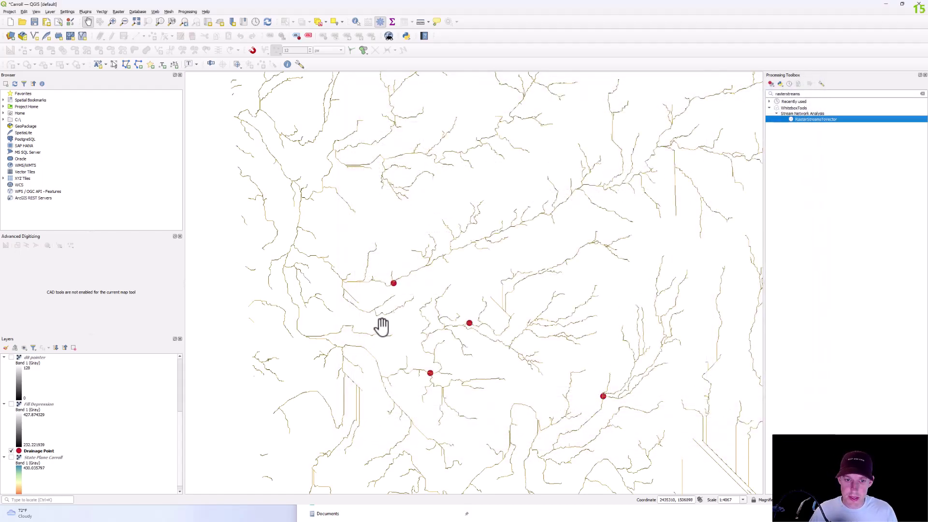
scroll(382, 326, down, 1)
click(36, 451)
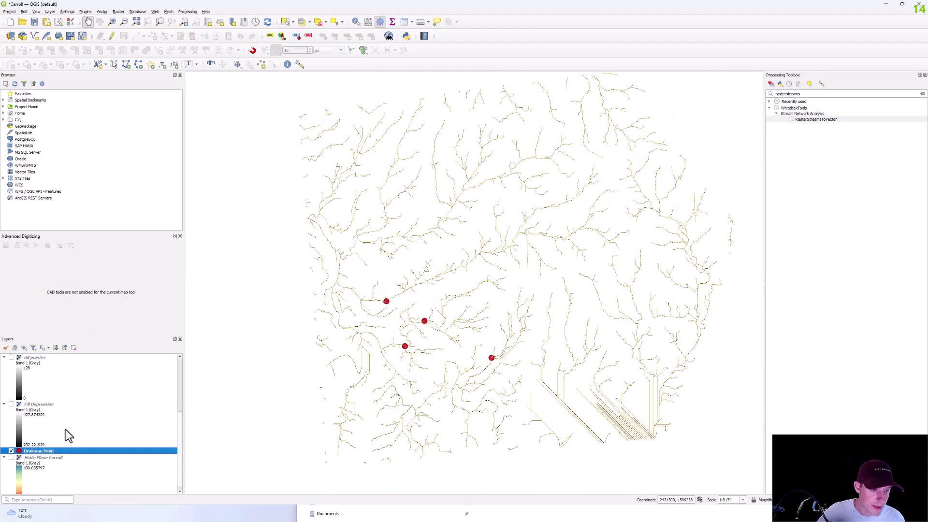
scroll(382, 310, up, 5)
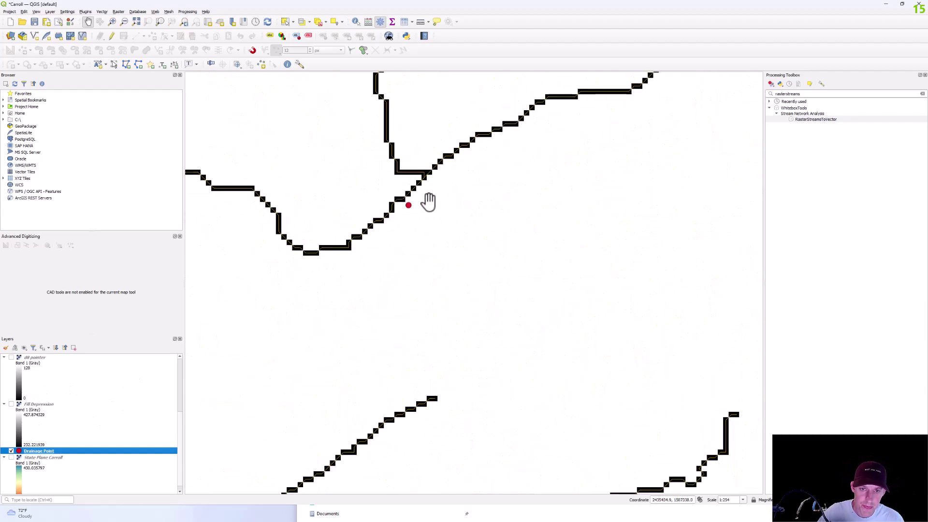
scroll(392, 208, up, 3)
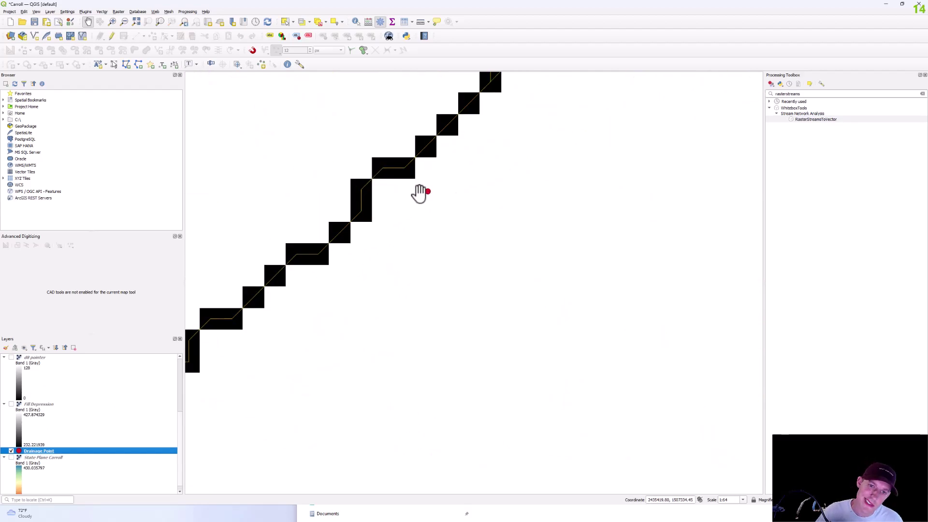
scroll(405, 186, down, 2)
scroll(420, 193, down, 4)
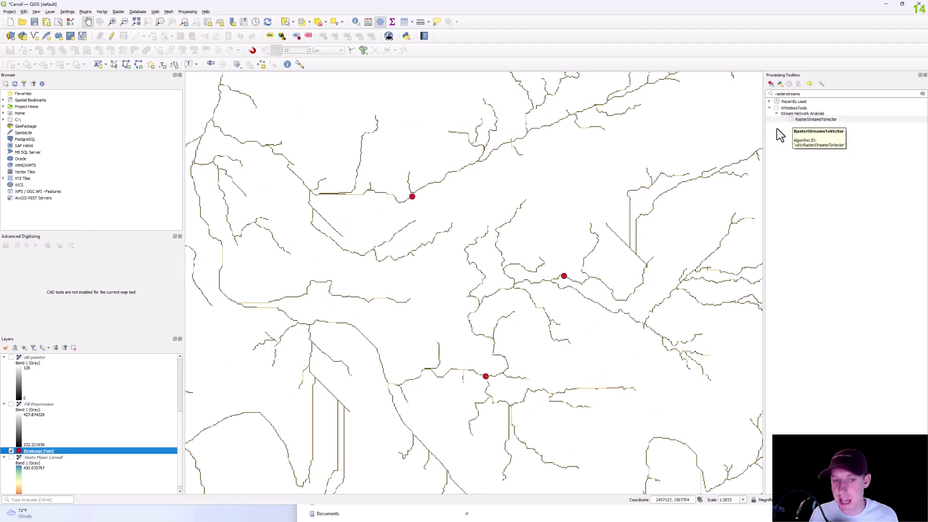
Step: Search for 'jens' and open the JensonSnapPourPoints tool
double_click(814, 93)
key(BackSpace)
text(jens)
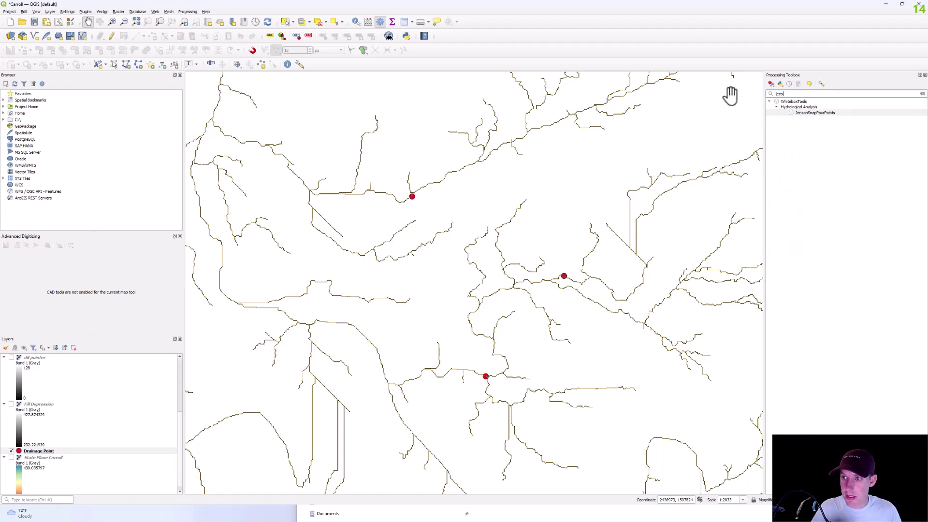
double_click(824, 113)
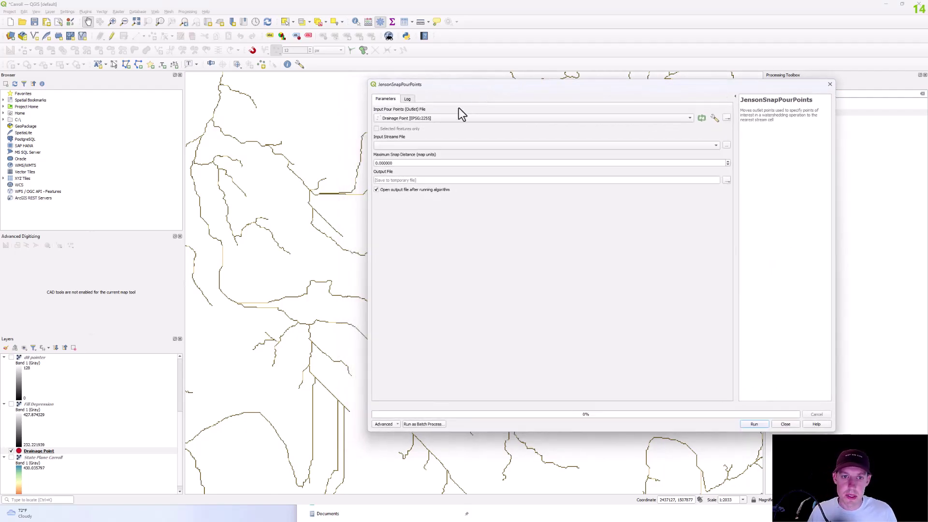
Step: Snap drainage points to Extract Streams within 50 units, saving as Drainage Point_Final.shp
click(434, 146)
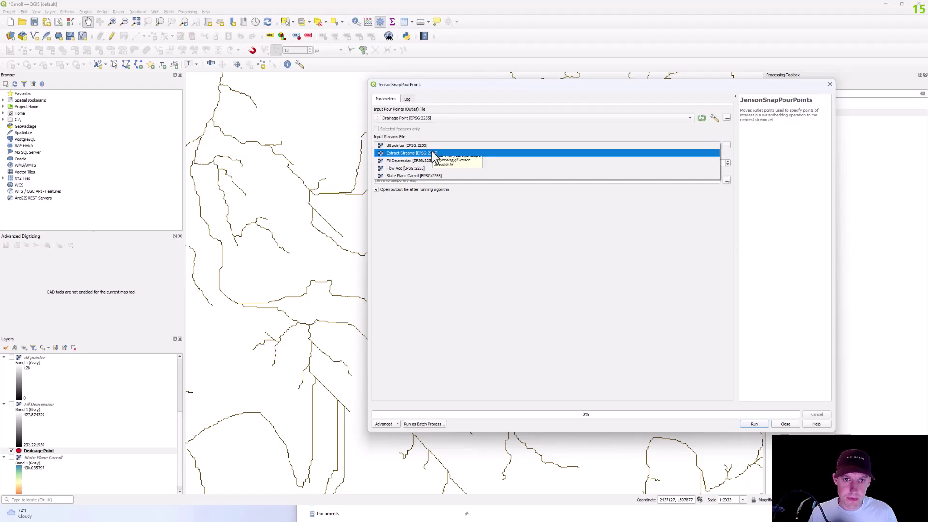
click(432, 152)
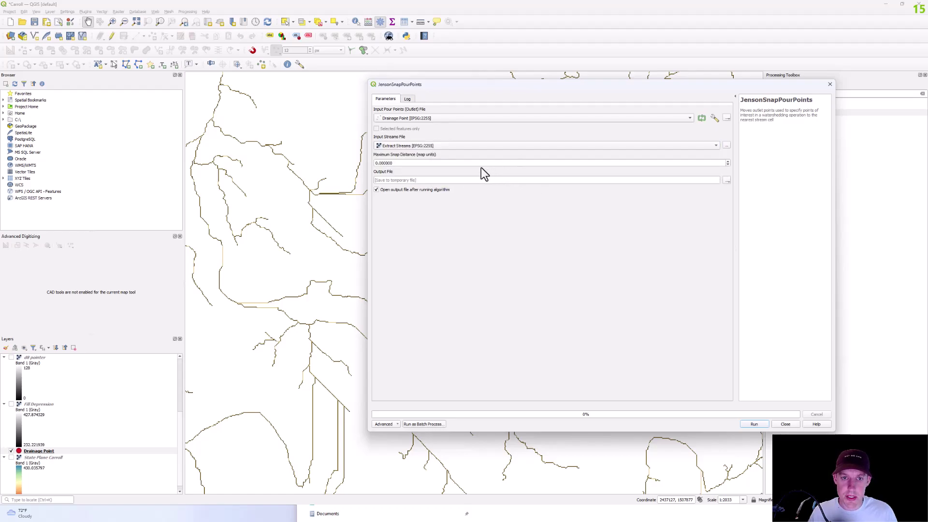
double_click(381, 163)
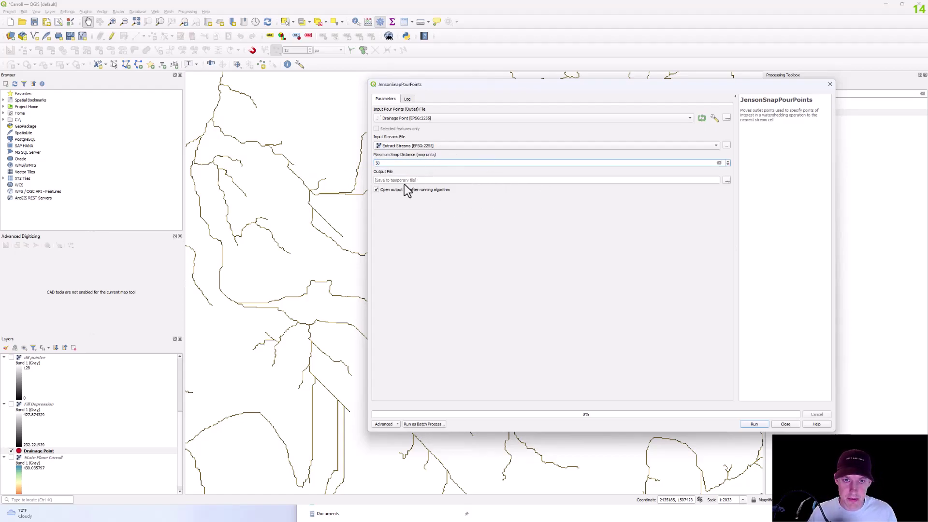
click(727, 181)
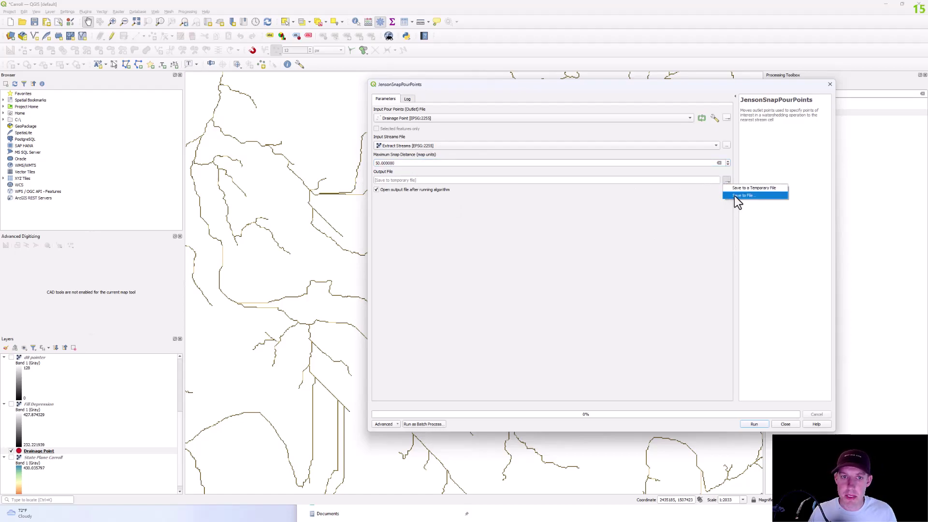
click(734, 196)
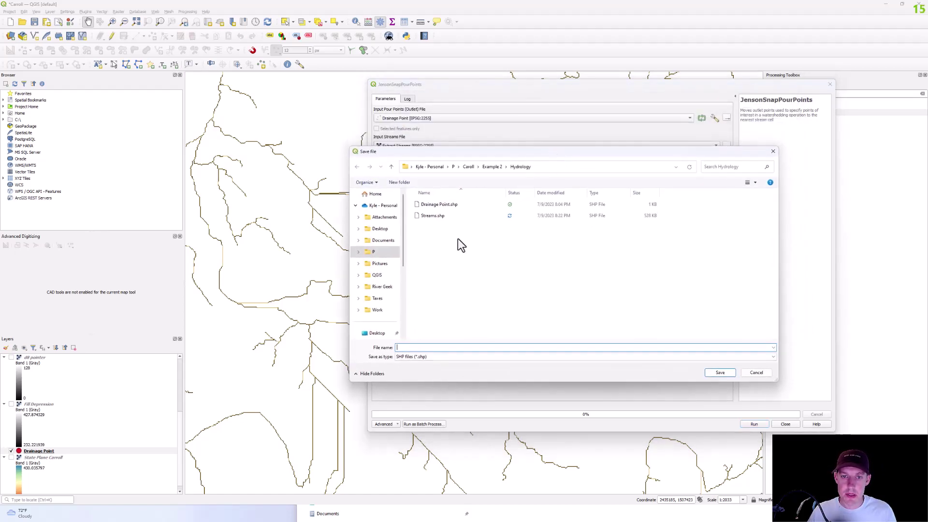
click(439, 205)
click(424, 347)
click(424, 347)
text(_Final.shp)
click(721, 372)
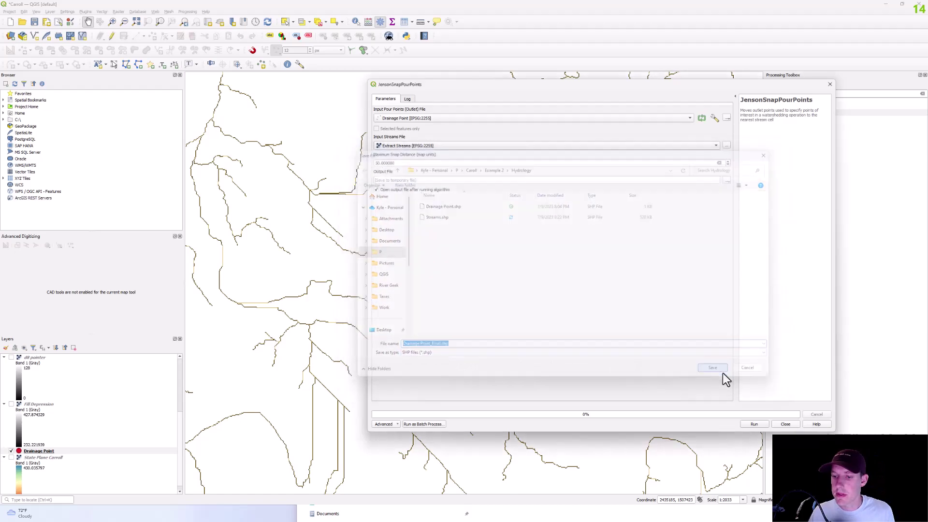
click(754, 424)
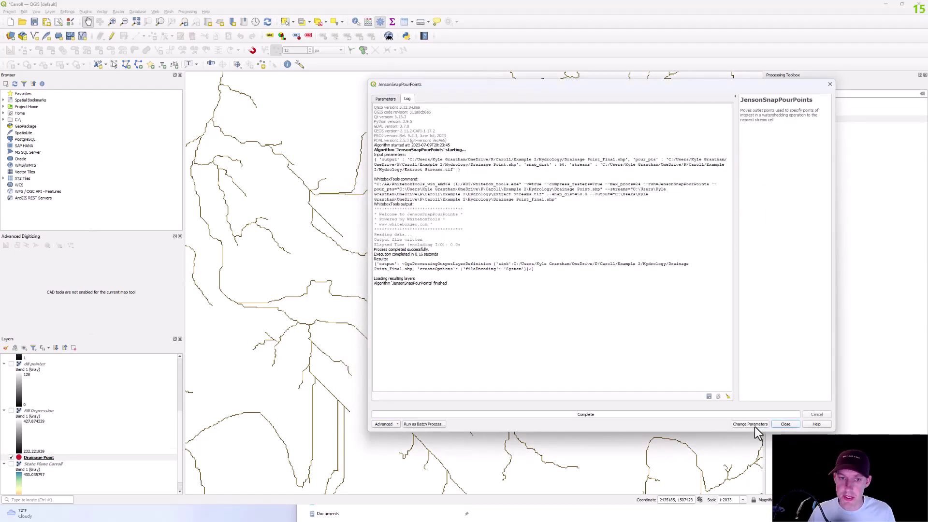
Step: Close the snapping tool and zoom in on a snapped drainage point
click(786, 424)
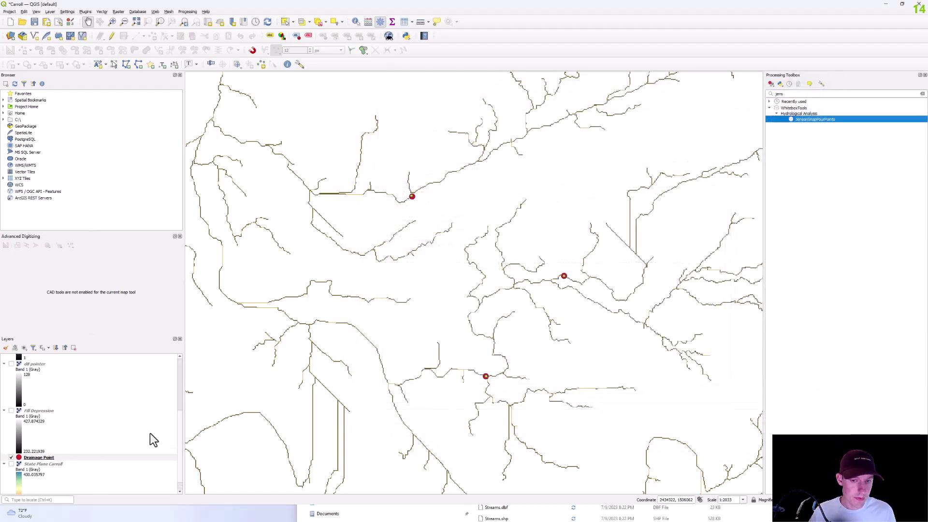
drag(405, 193, 389, 228)
scroll(389, 227, up, 3)
scroll(380, 225, down, 1)
Step: Copy the Drainage Point layer's red point style and paste it onto Drainage Point_Final
right_click(37, 456)
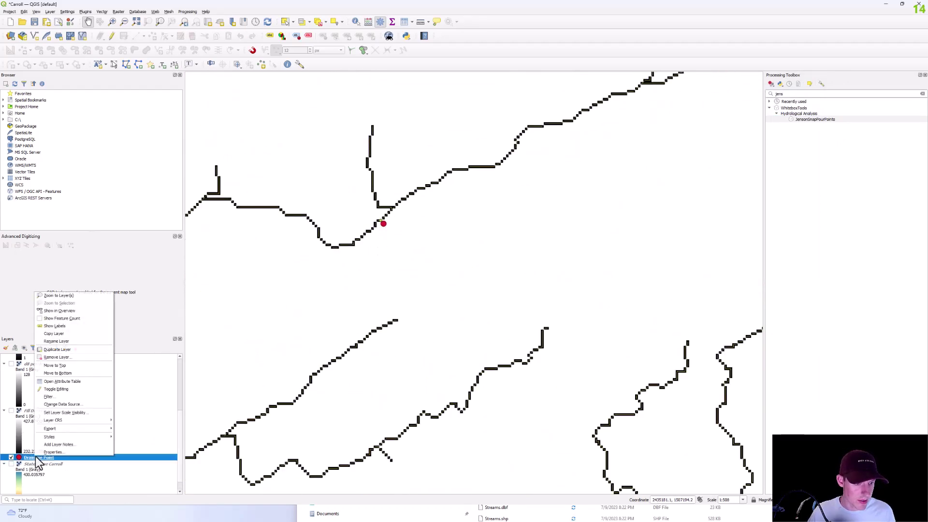
mouse_move(90, 437)
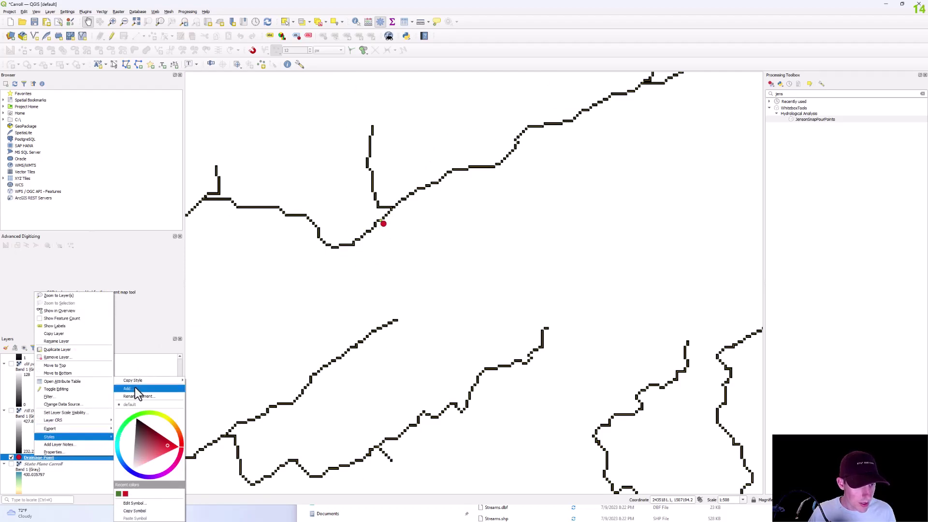
mouse_move(163, 380)
click(208, 381)
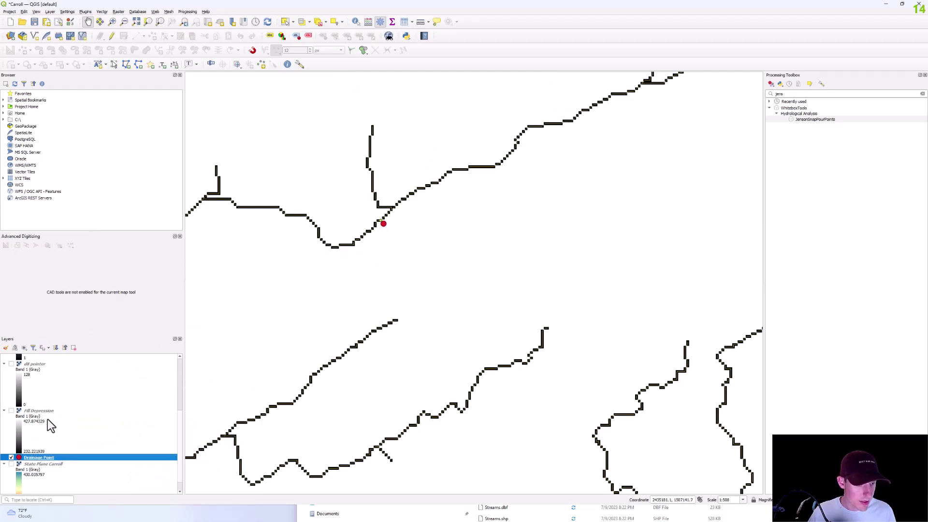
scroll(44, 405, up, 5)
right_click(61, 357)
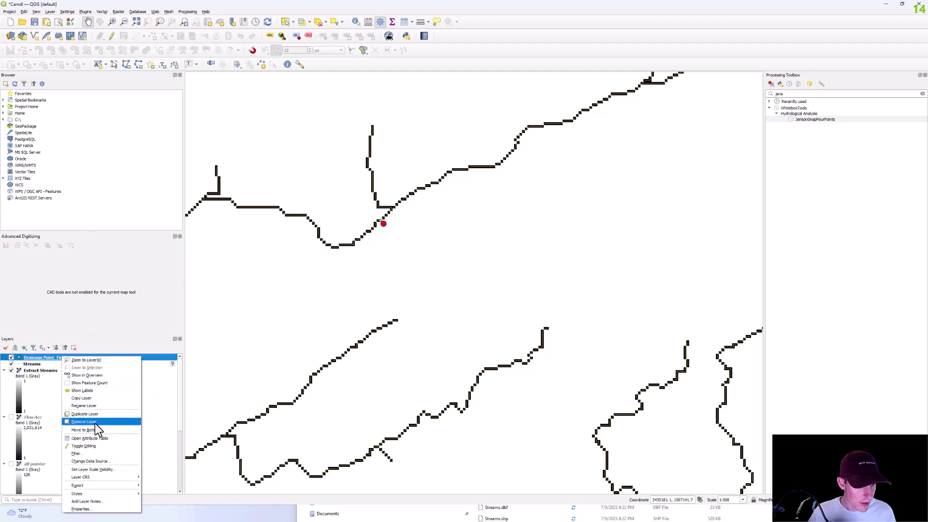
mouse_move(95, 493)
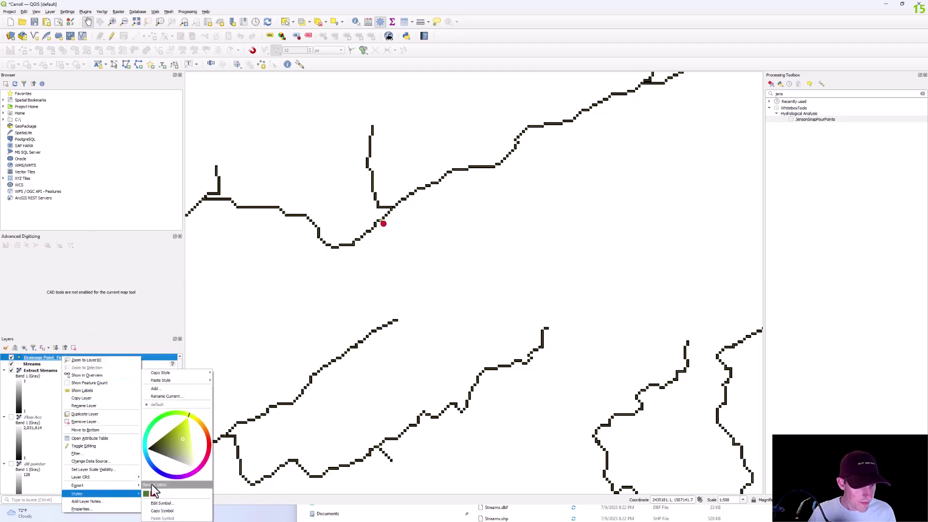
click(233, 380)
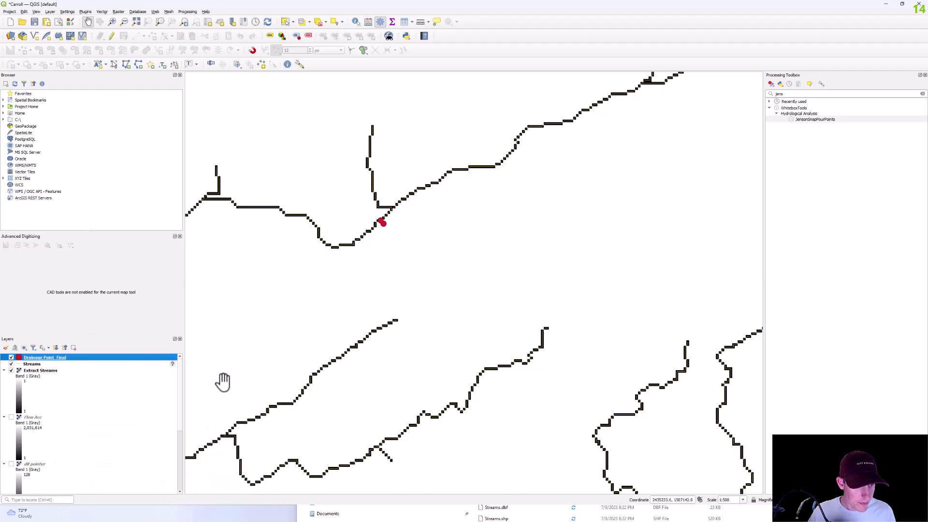
Step: Hide the original Drainage Point layer and frame all four outlets on the map
scroll(31, 367, down, 5)
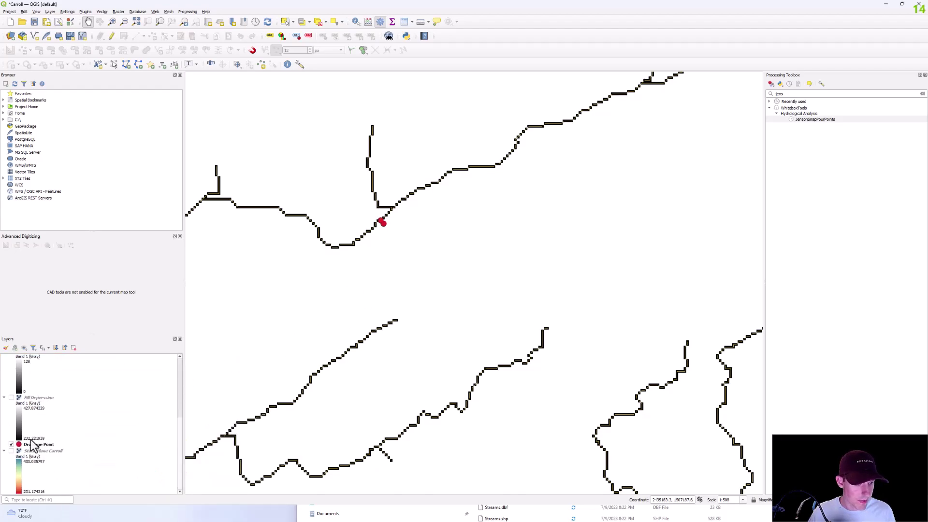
click(11, 444)
scroll(323, 288, down, 3)
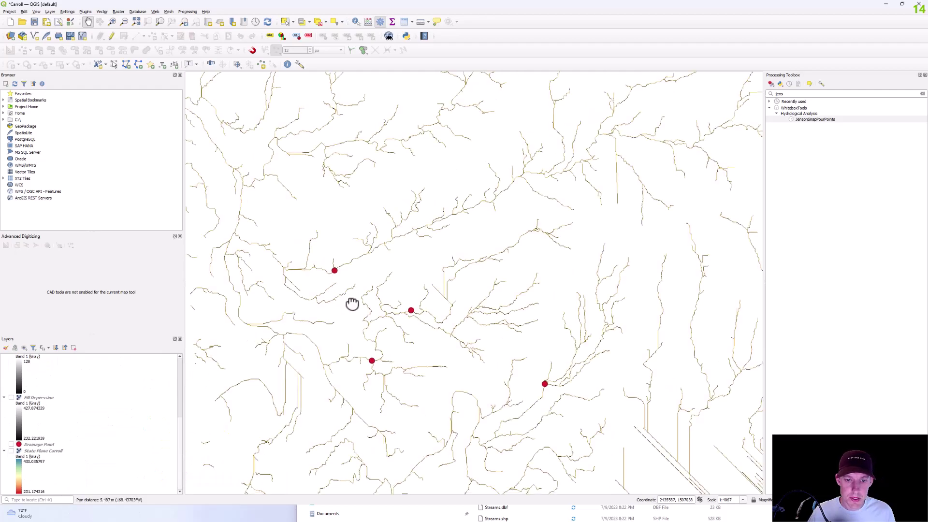
mouse_move(352, 300)
mouse_down()
mouse_move(325, 284)
mouse_move(342, 287)
mouse_up()
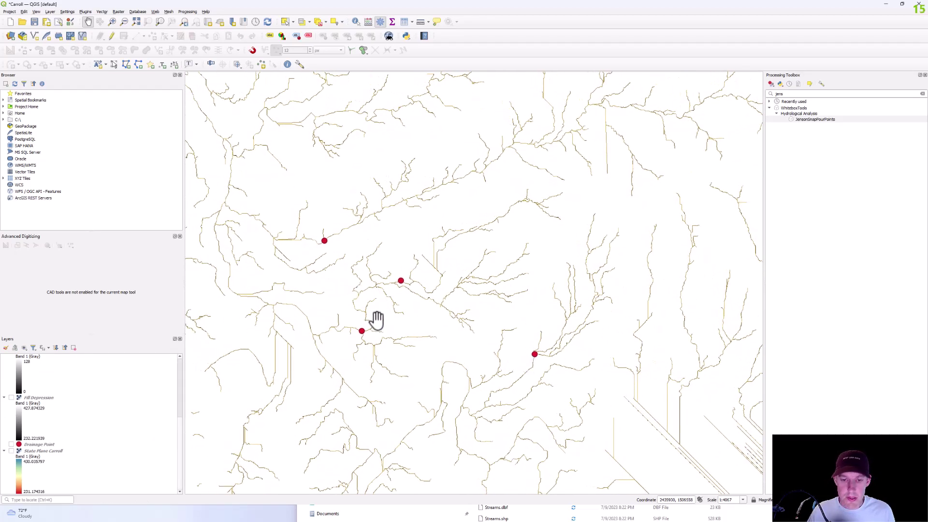
drag(393, 323, 436, 312)
Step: Run WhiteboxTools Watershed on d8 pointer with Drainage Point_Final pour points, saving Basins.tif
click(922, 93)
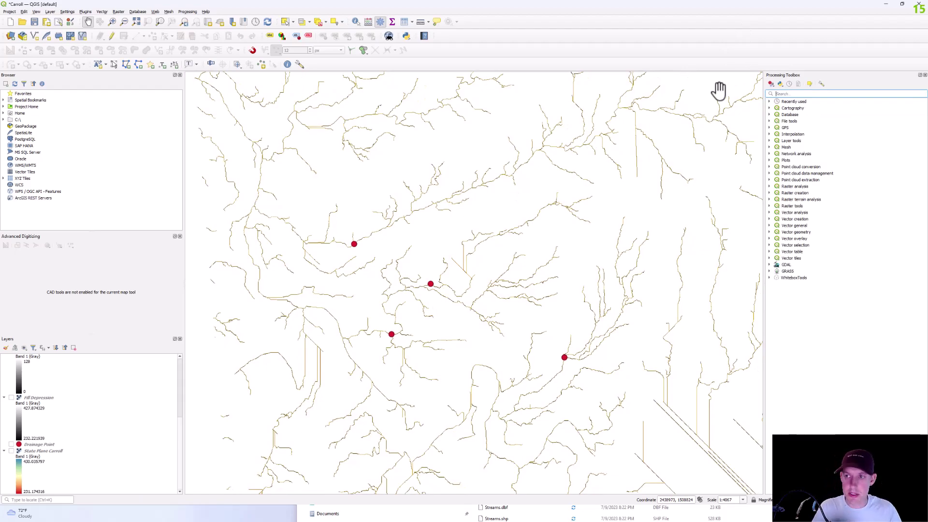
text(watershe)
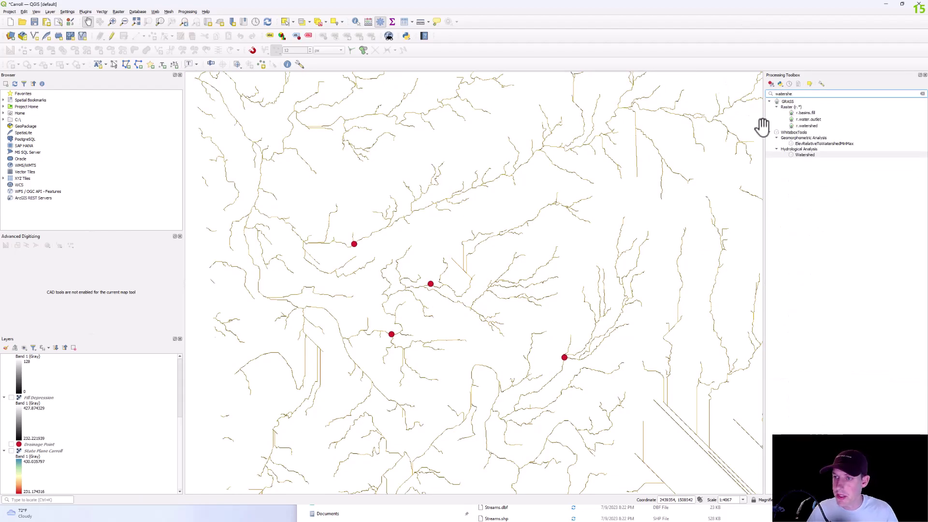
double_click(801, 154)
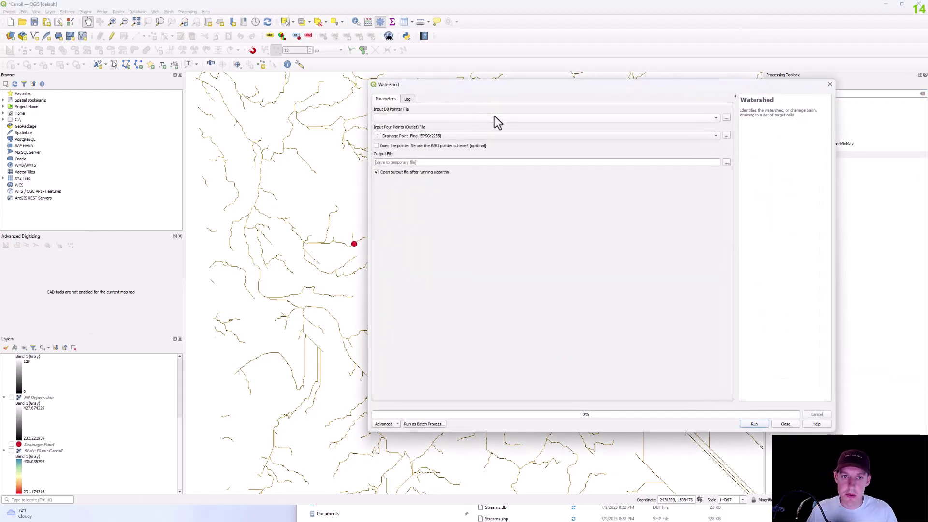
click(495, 116)
click(488, 119)
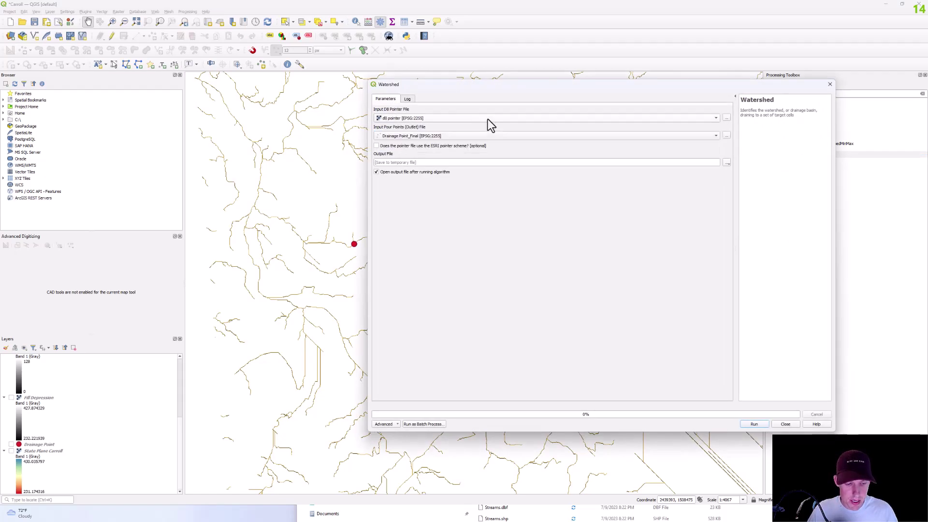
click(458, 136)
click(463, 136)
click(726, 162)
click(732, 178)
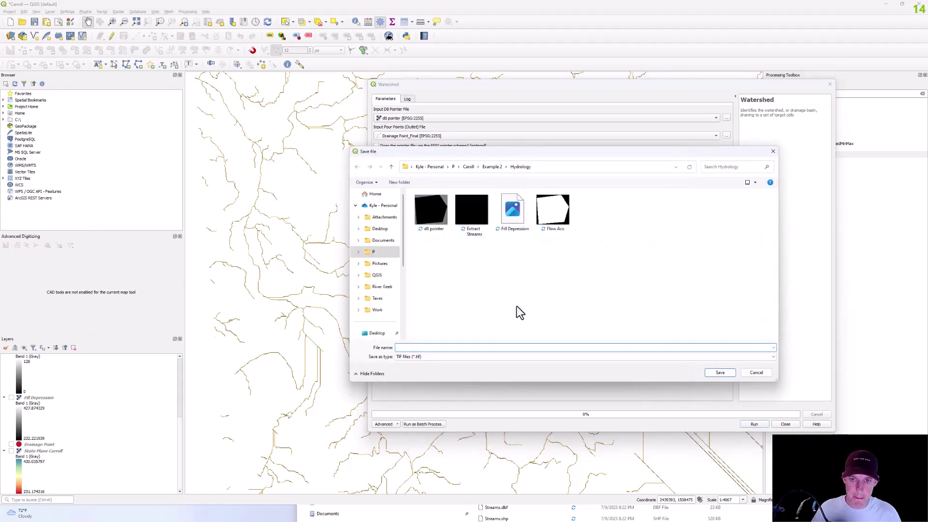
text(Basins)
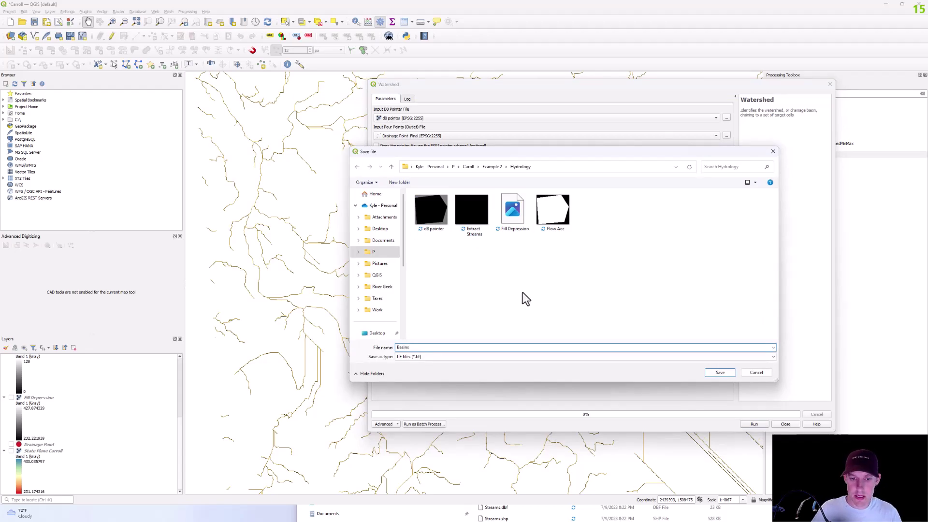
click(721, 374)
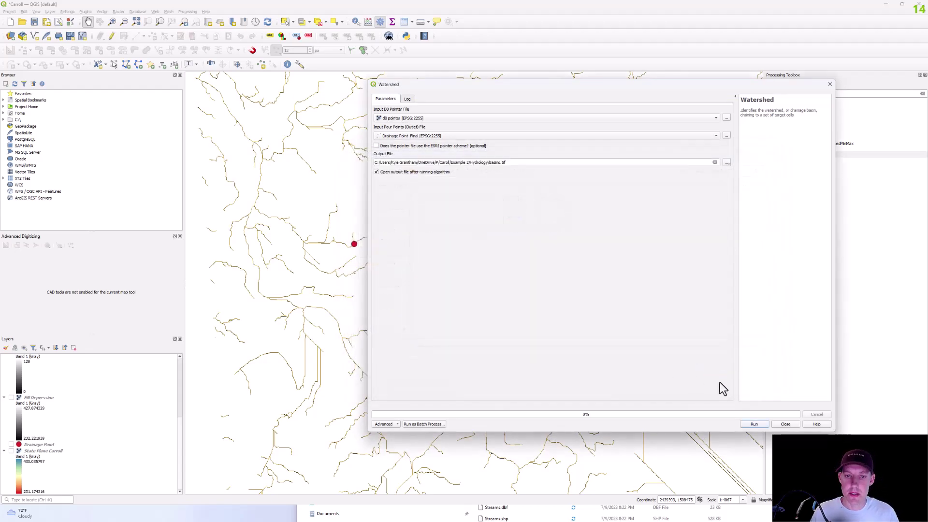
click(751, 424)
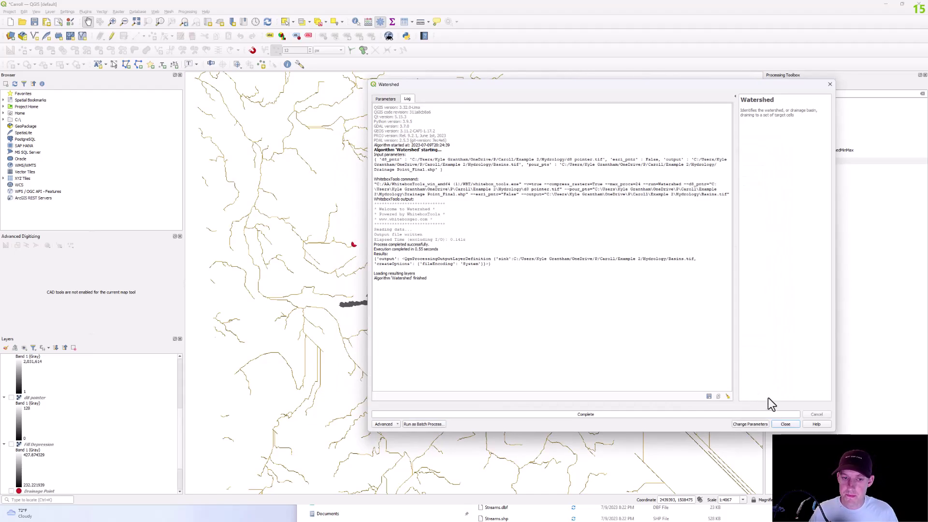
Step: Close the Watershed tool and pan the map to frame the new basins
click(785, 424)
scroll(368, 311, up, 3)
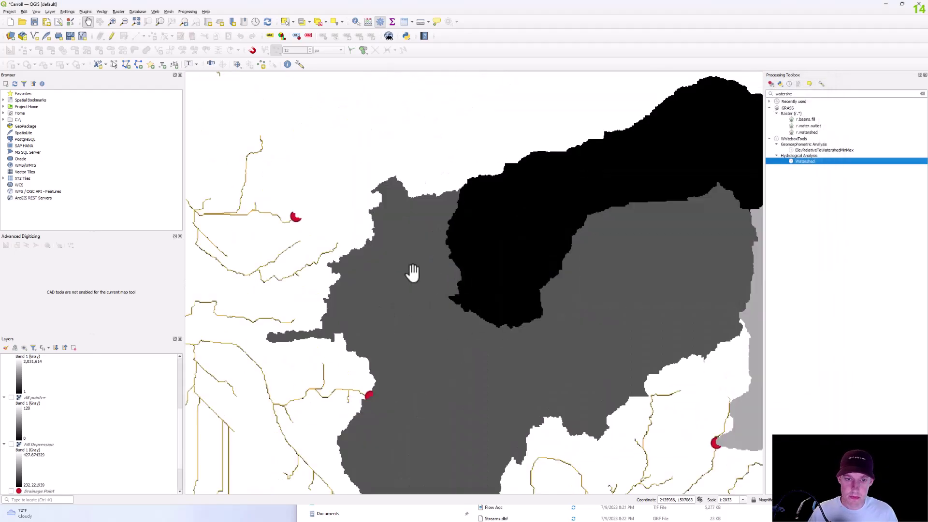
scroll(414, 270, down, 4)
drag(356, 289, 435, 321)
scroll(403, 297, up, 1)
drag(421, 263, 414, 238)
Step: Find and open the RasterToVectorPolygons tool with the 'rastertov' search
drag(810, 95, 721, 97)
key(BackSpace)
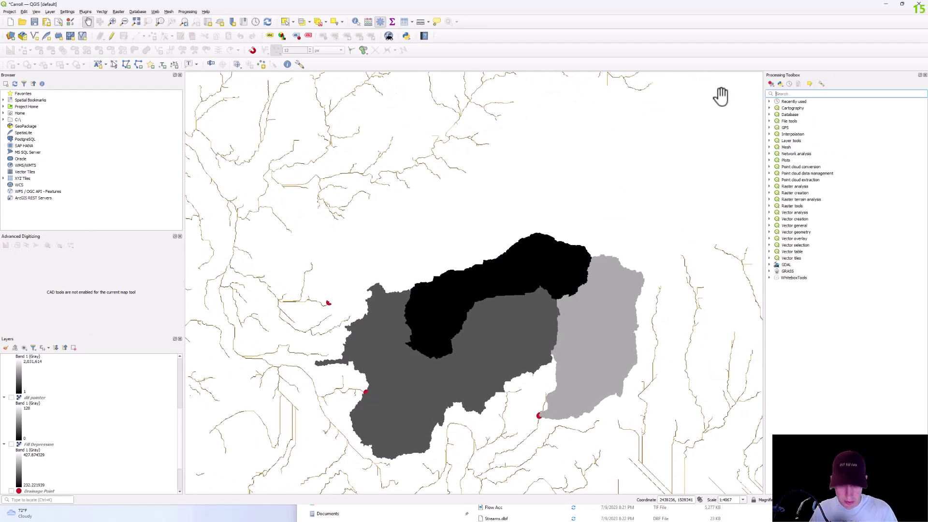
text(rast)
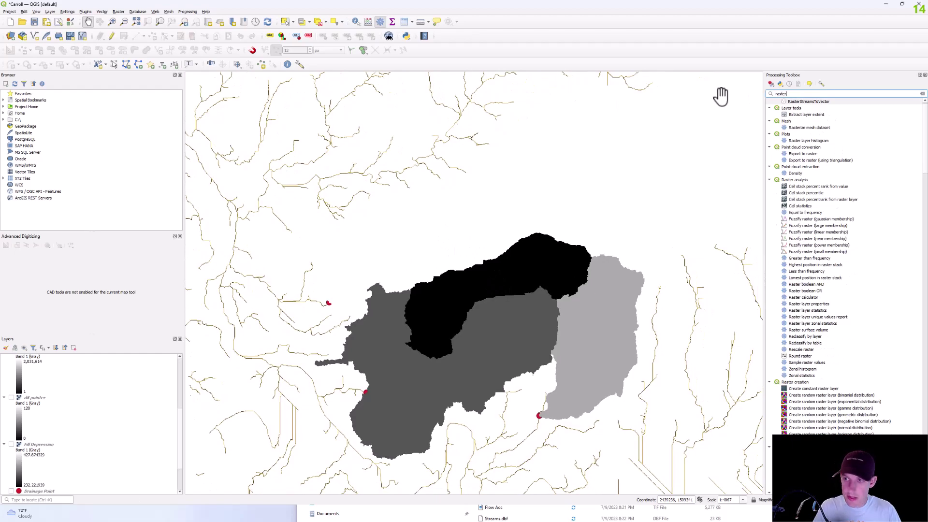
text(erto)
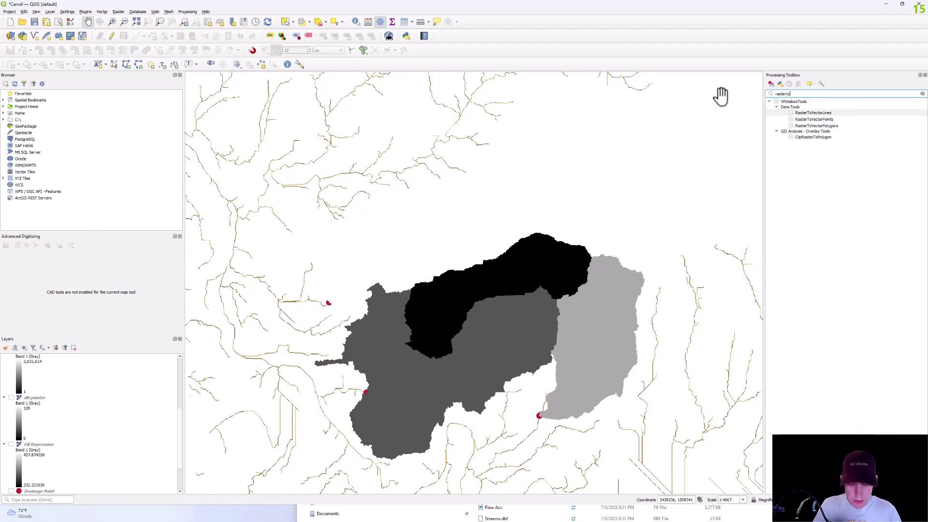
text(v)
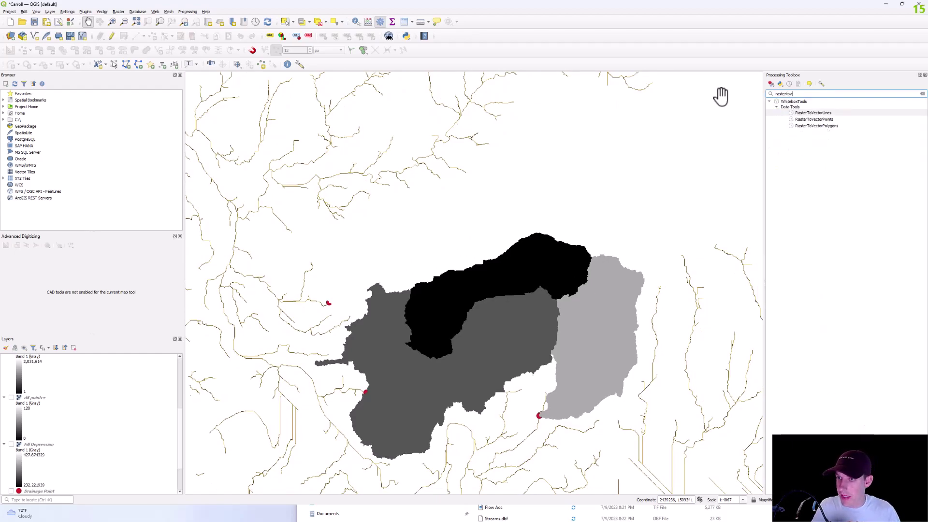
click(810, 126)
double_click(810, 126)
Step: Convert the Basins raster to polygons saved as Basins.shp
click(425, 118)
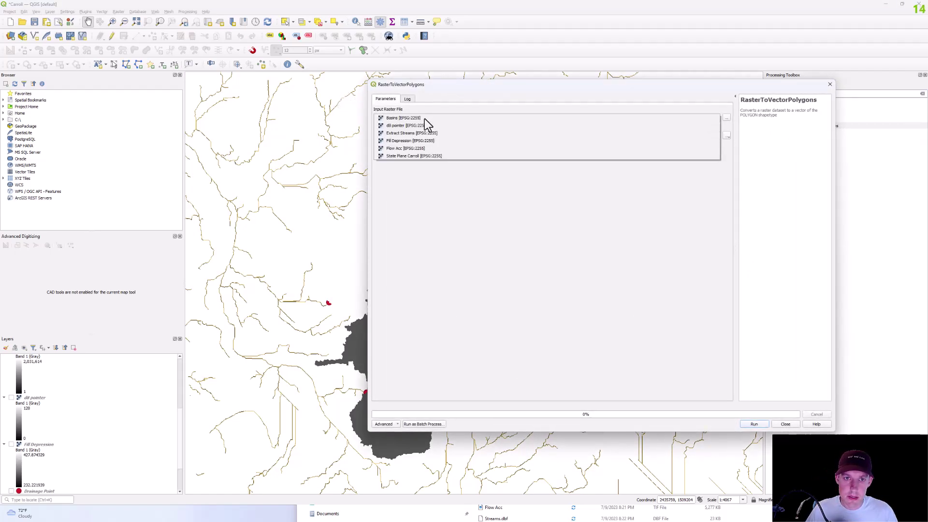
click(429, 117)
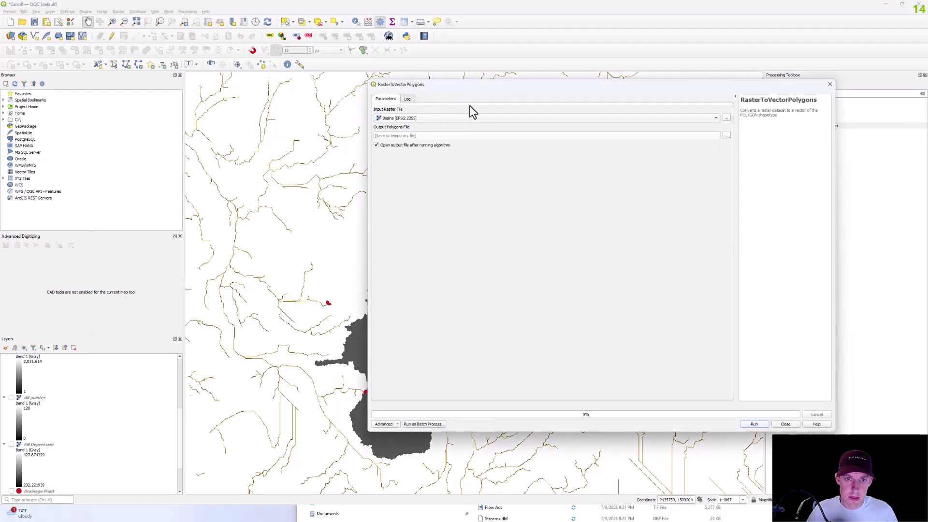
drag(476, 89, 452, 82)
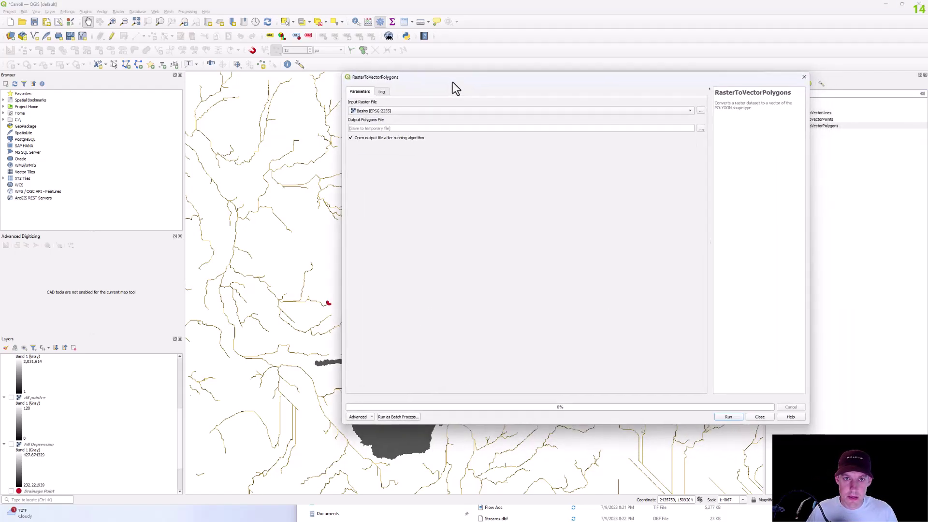
click(701, 129)
click(718, 146)
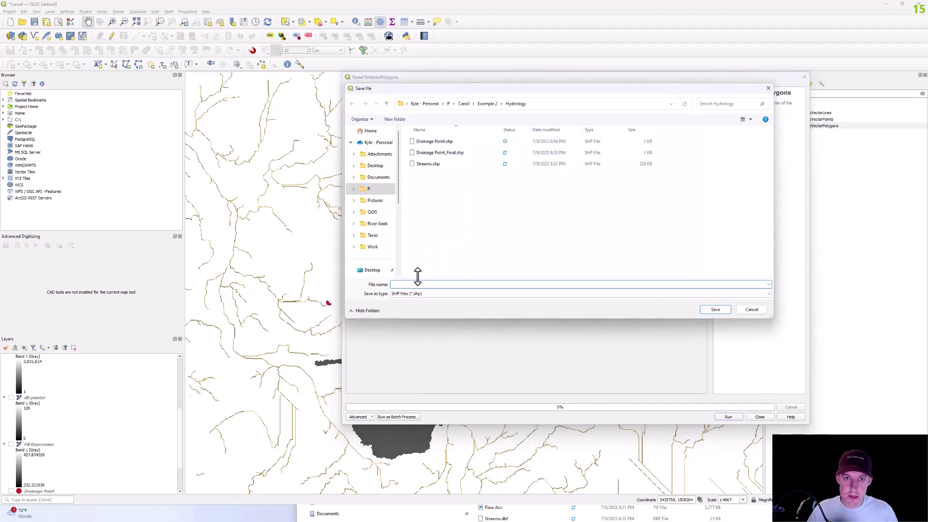
text(Basins)
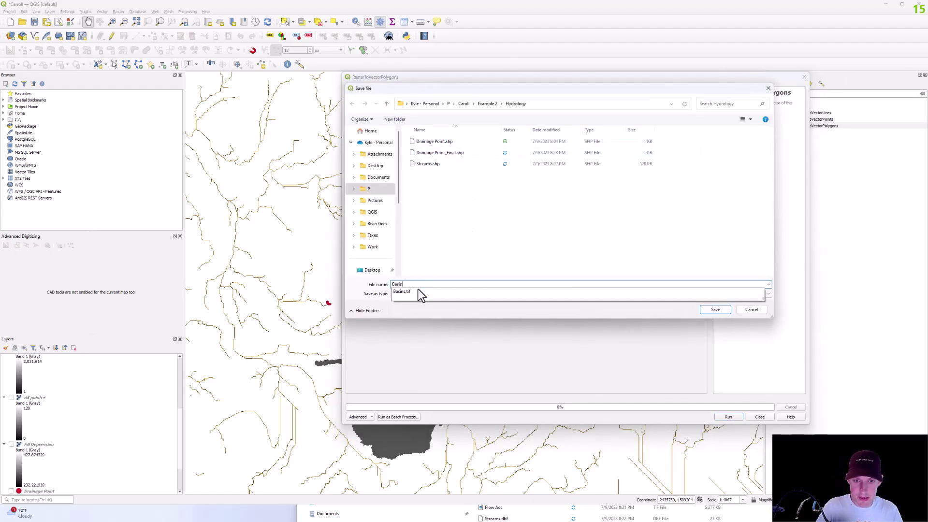
click(708, 312)
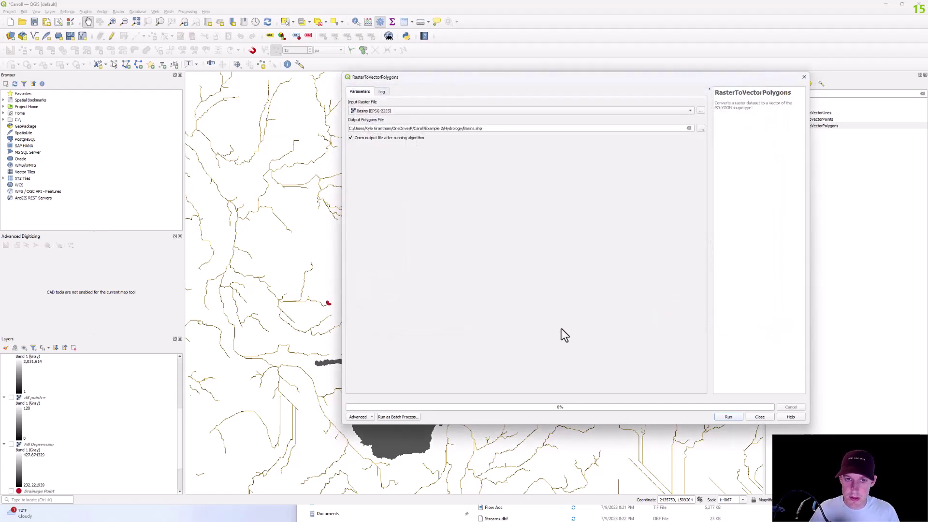
click(728, 416)
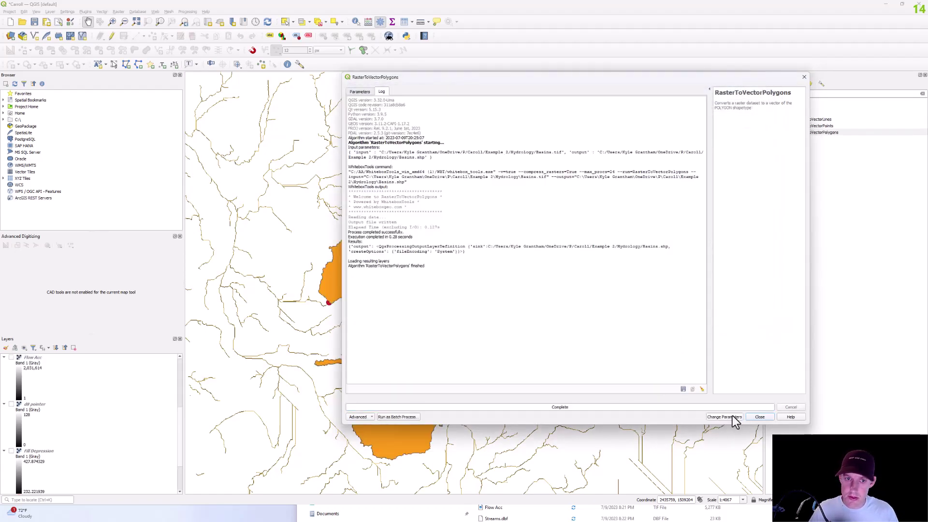
click(760, 417)
Step: Frame the basin polygons and turn on the State Plane Carroll elevation layer
drag(515, 364, 493, 367)
scroll(493, 360, down, 1)
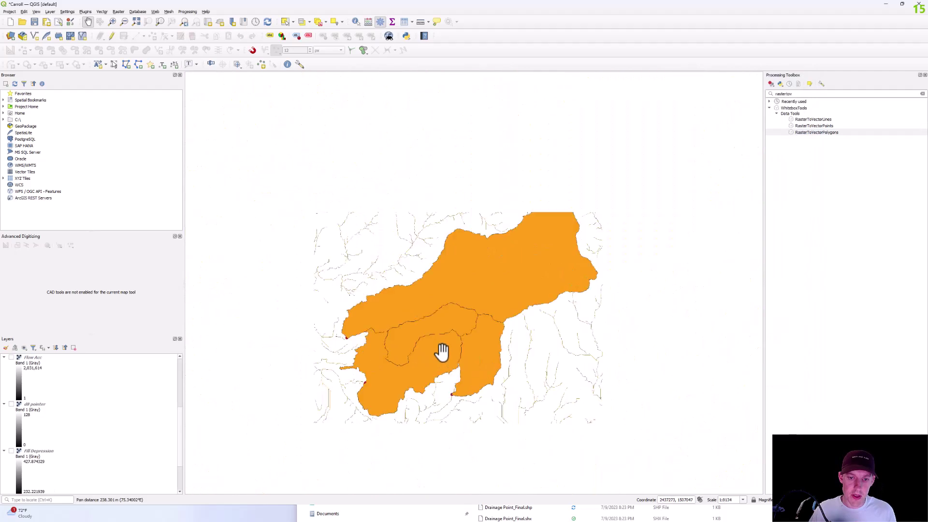
scroll(523, 349, up, 1)
drag(428, 352, 466, 323)
scroll(45, 443, down, 2)
click(11, 450)
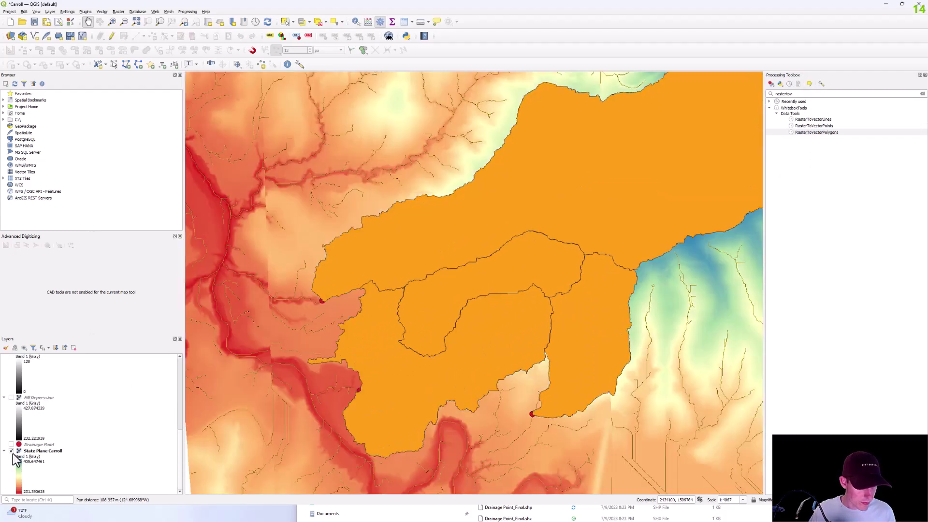
scroll(45, 420, up, 2)
scroll(44, 420, up, 2)
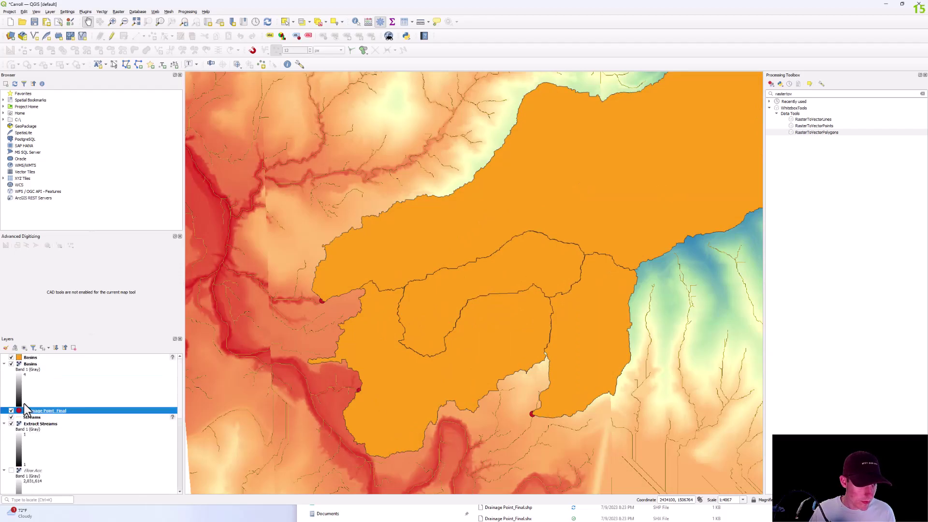
Step: Give the Basins polygons a light-blue fill at about 57% opacity
double_click(30, 357)
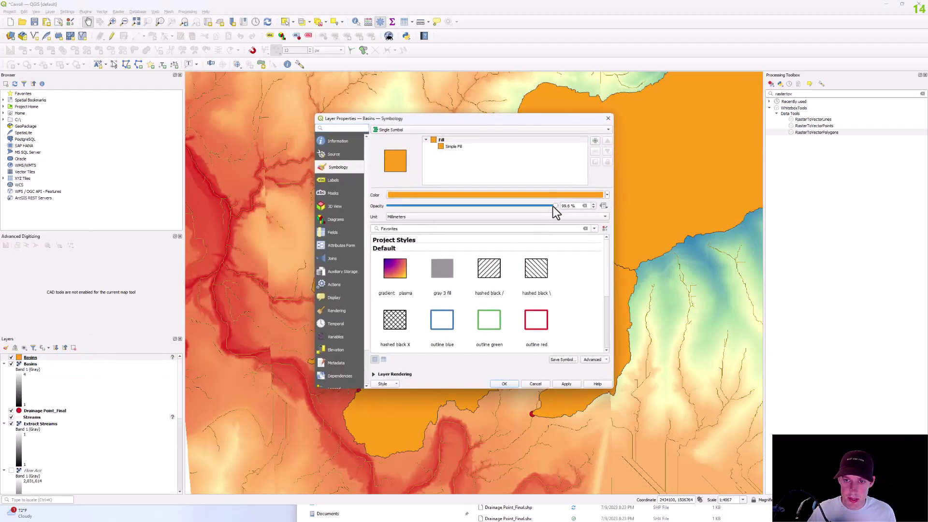
drag(551, 208, 484, 207)
click(606, 195)
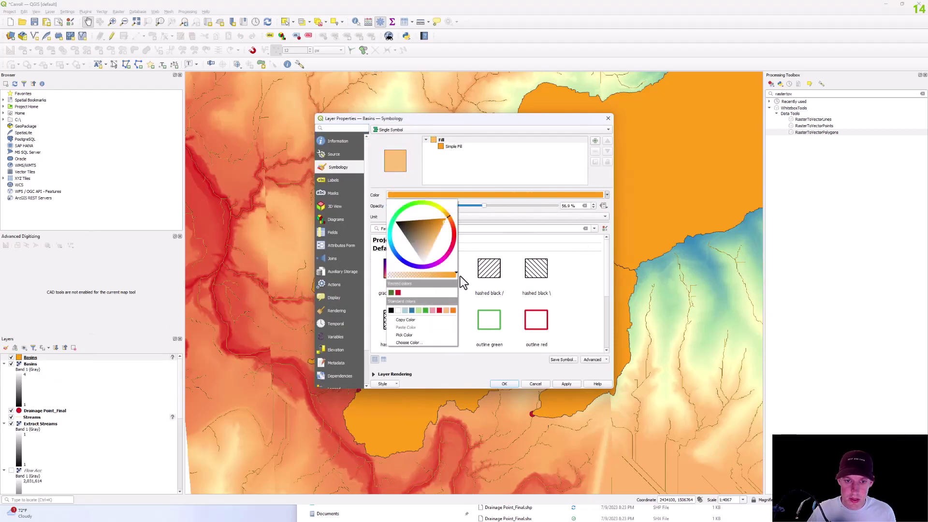
click(406, 311)
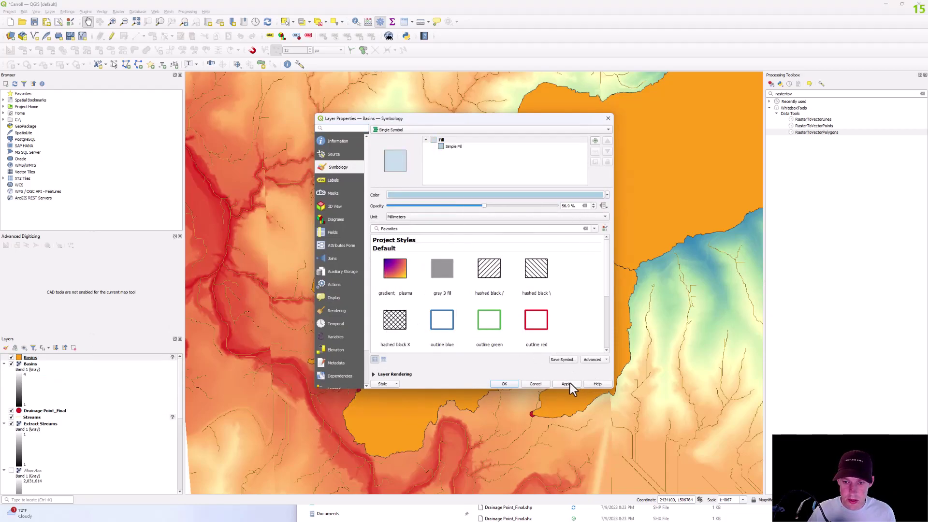
click(568, 384)
click(508, 384)
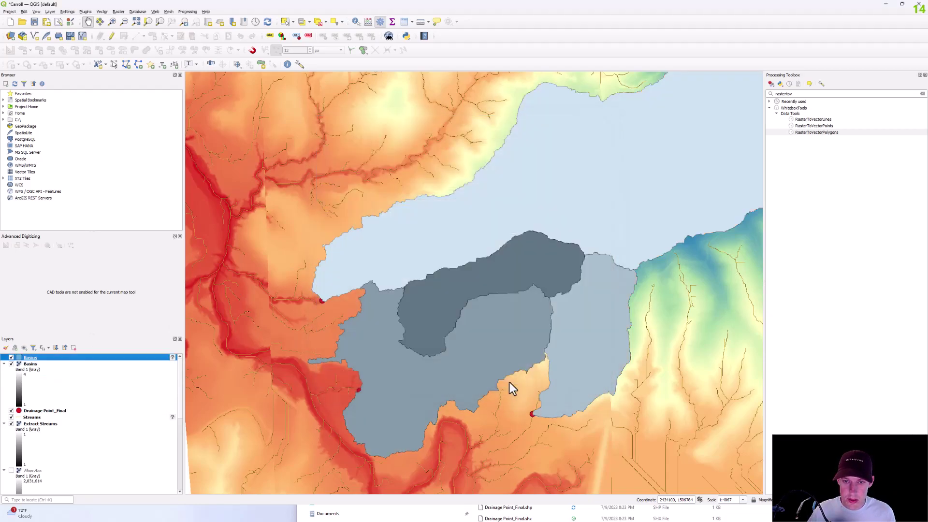
Step: Lower the Basins polygon fill opacity to about 24%
right_click(20, 363)
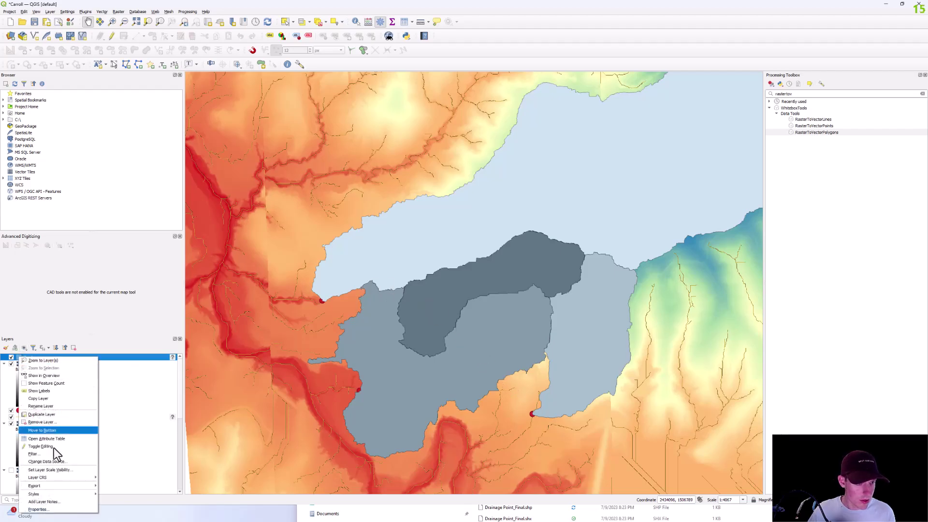
click(54, 508)
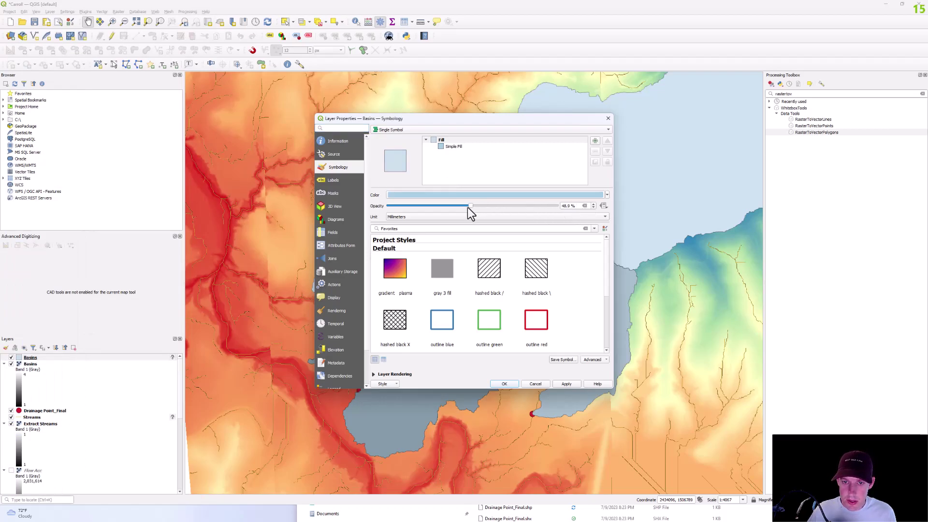
drag(435, 207, 428, 207)
click(564, 385)
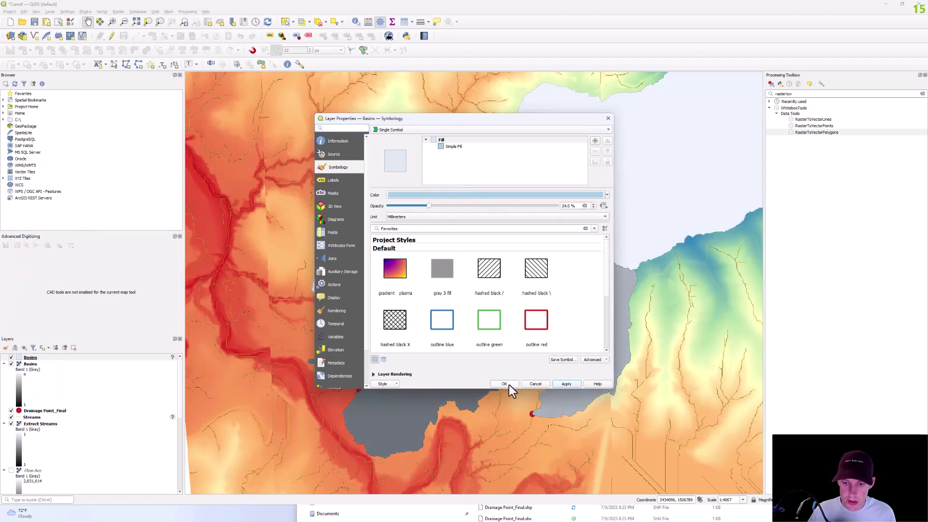
click(503, 383)
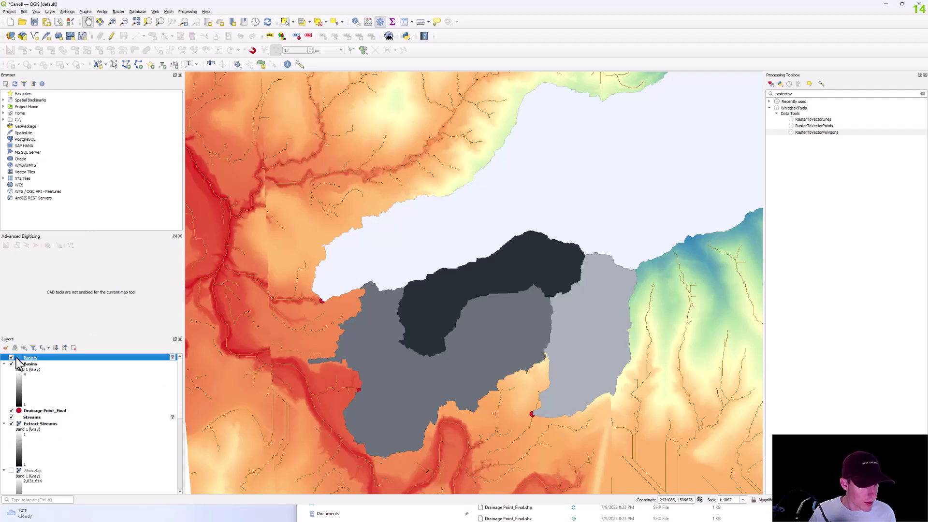
Step: Hide the grey Basins raster and make the basin fill somewhat more opaque
click(11, 364)
scroll(317, 313, down, 1)
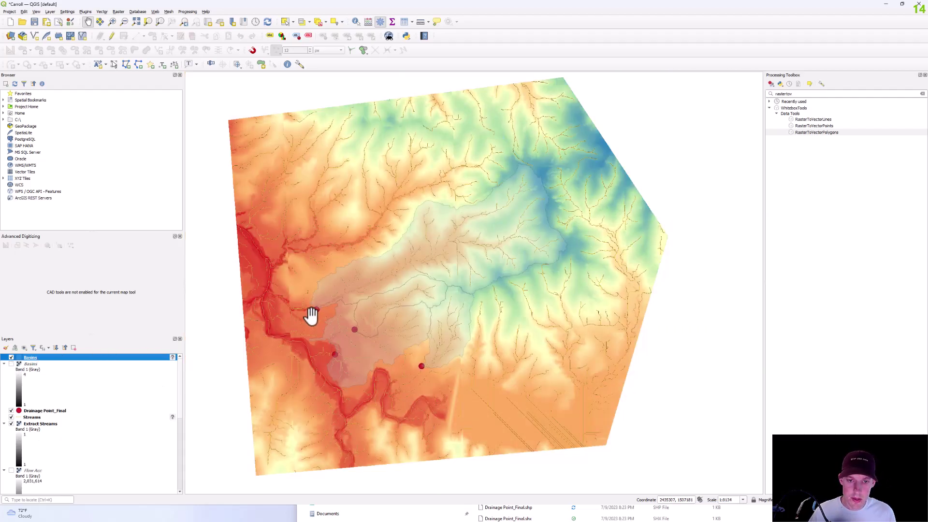
right_click(21, 358)
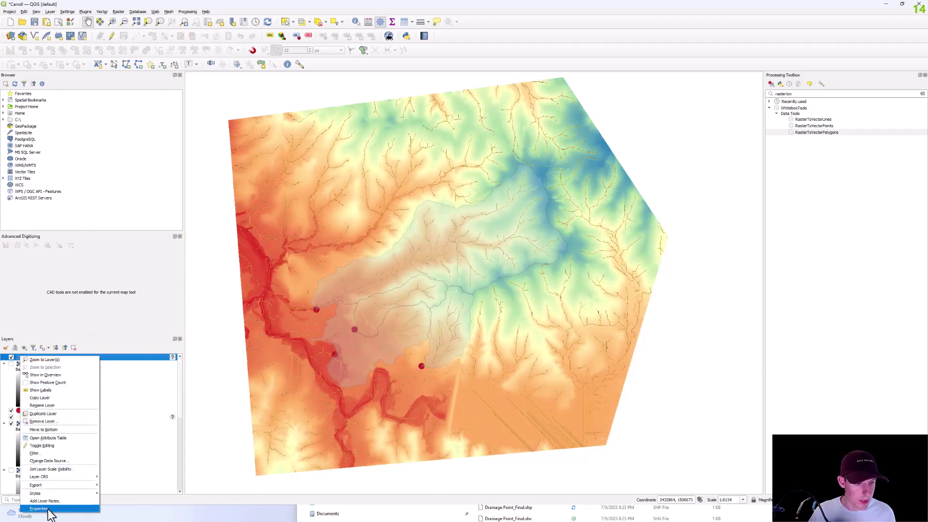
click(48, 509)
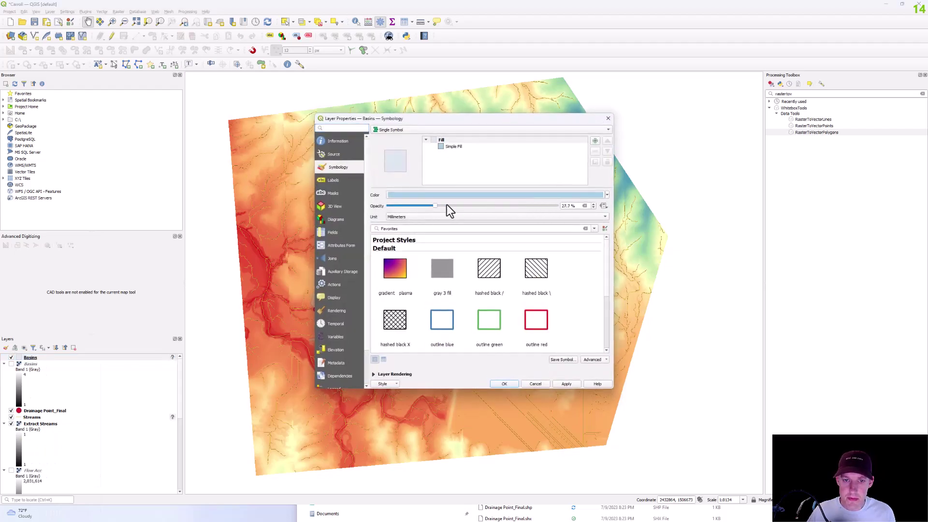
drag(453, 204, 511, 205)
click(504, 383)
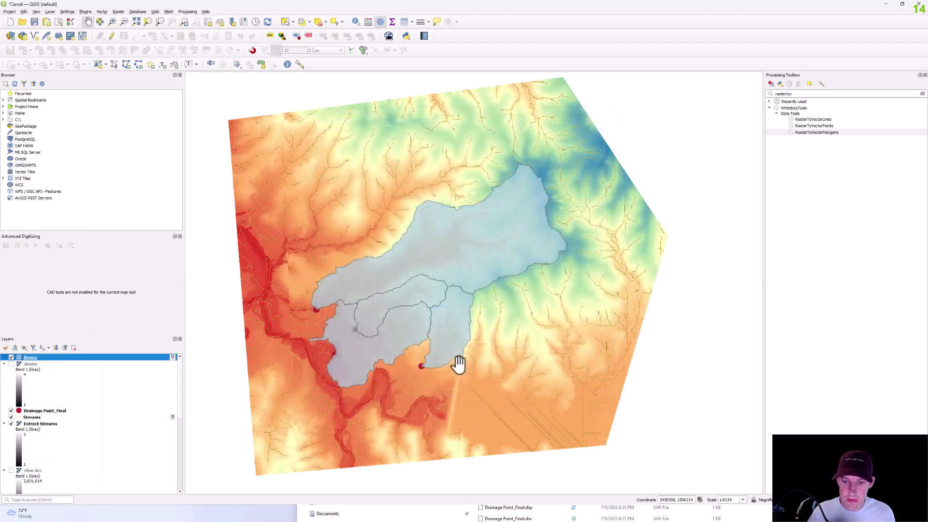
Step: Hide the Streams and Extract Streams layers
click(11, 417)
click(11, 423)
scroll(19, 439, down, 5)
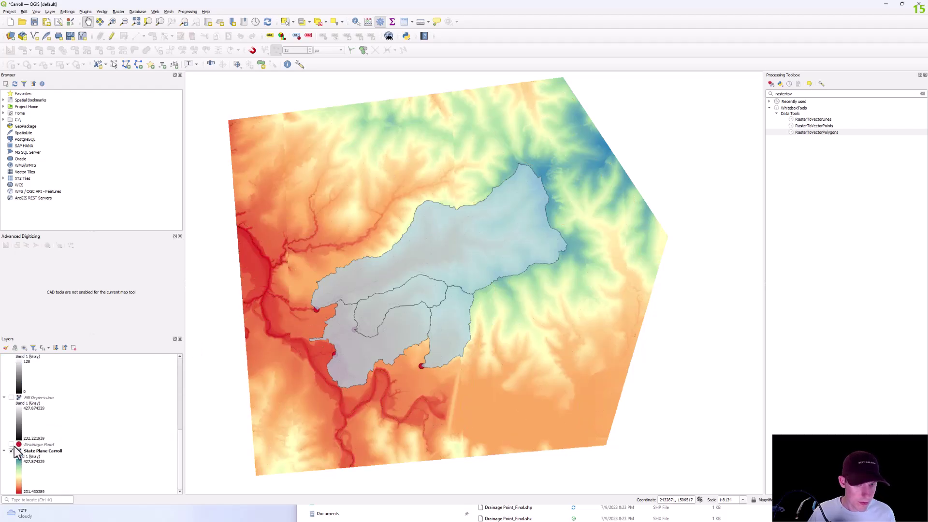
scroll(20, 438, up, 5)
scroll(290, 351, up, 2)
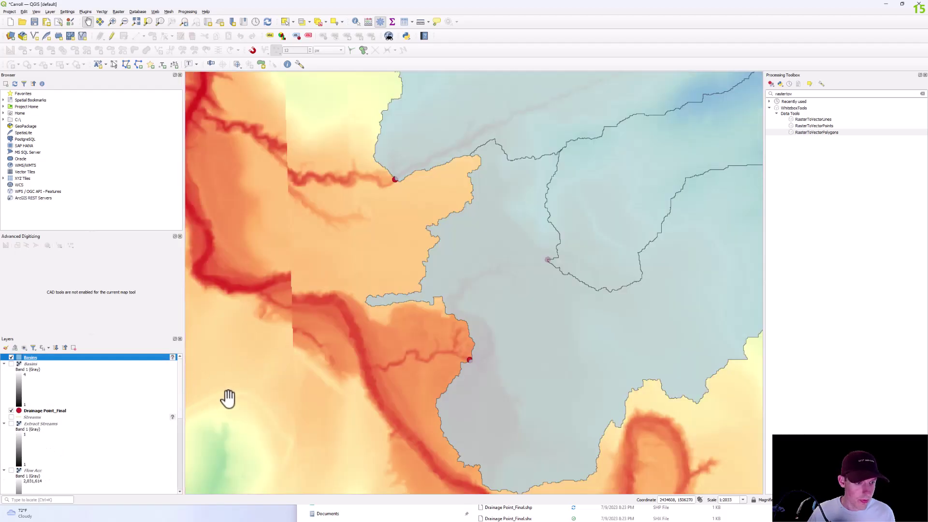
scroll(227, 399, down, 1)
drag(393, 296, 348, 298)
Step: Move Drainage Point_Final to the top so points draw above the basins
right_click(41, 410)
click(90, 320)
drag(404, 271, 389, 319)
scroll(345, 337, down, 1)
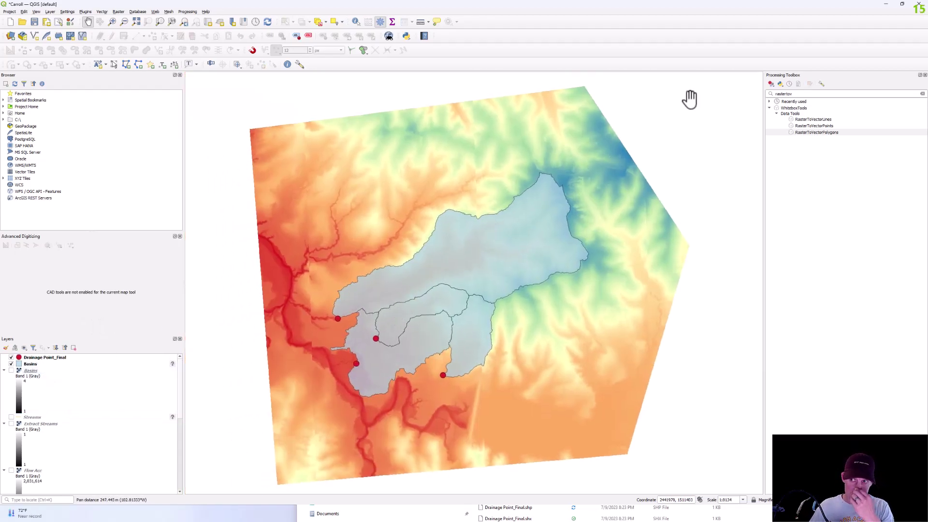
Step: Find and open the WhiteboxTools LongestFlowpath tool with the 'longes' search
double_click(807, 94)
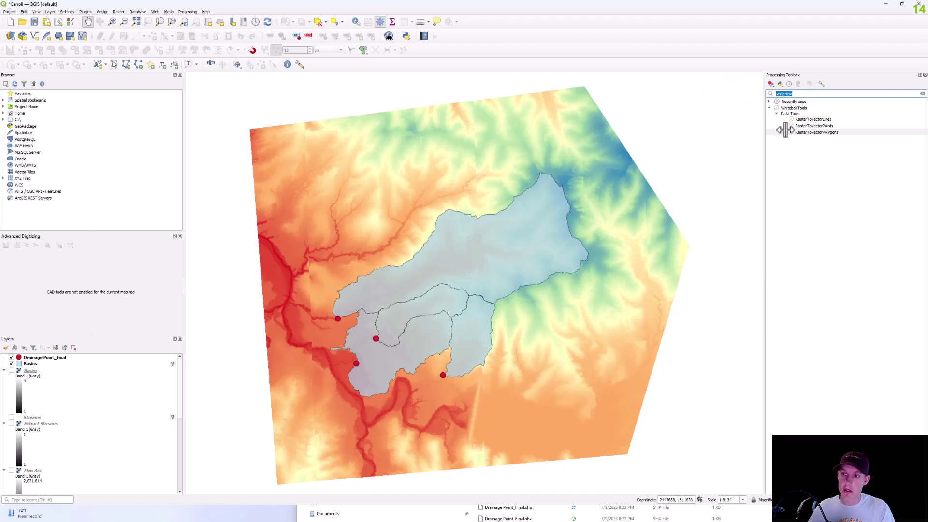
key(BackSpace)
text(longes)
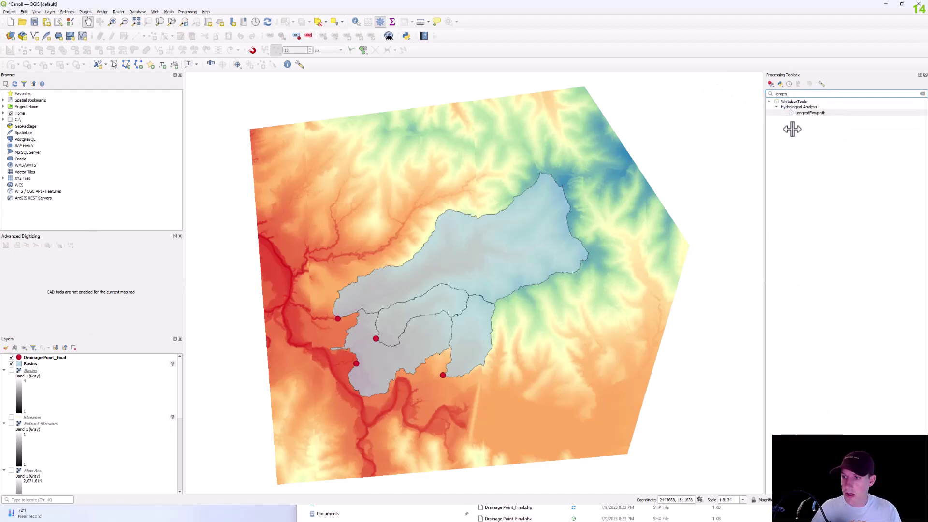
click(791, 112)
double_click(791, 112)
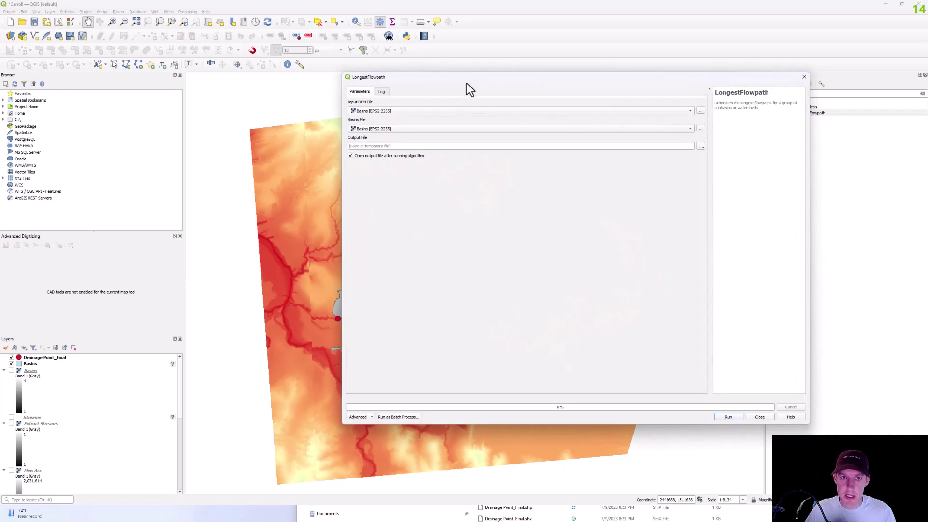
drag(467, 83, 476, 114)
Step: Run LongestFlowpath on the Fill Depression DEM and Basins, saving 'Longest Flow Path'
click(454, 141)
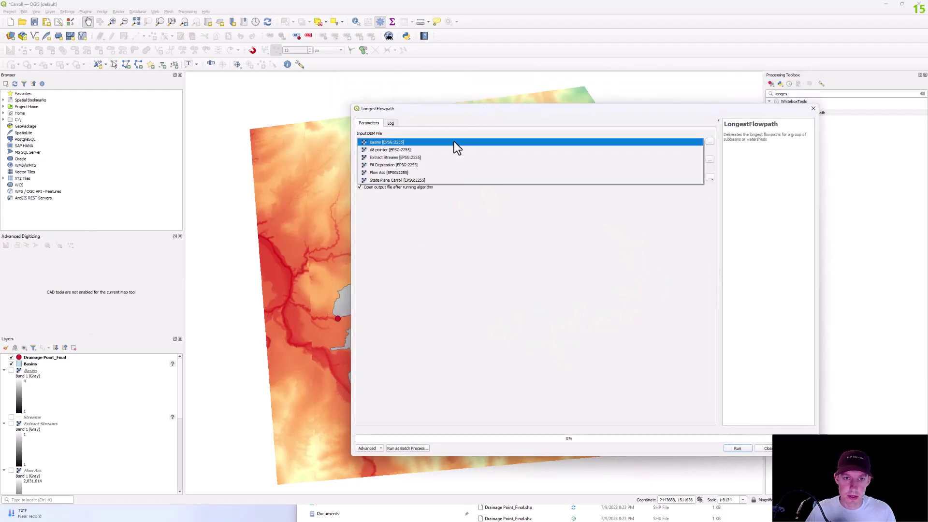
click(437, 165)
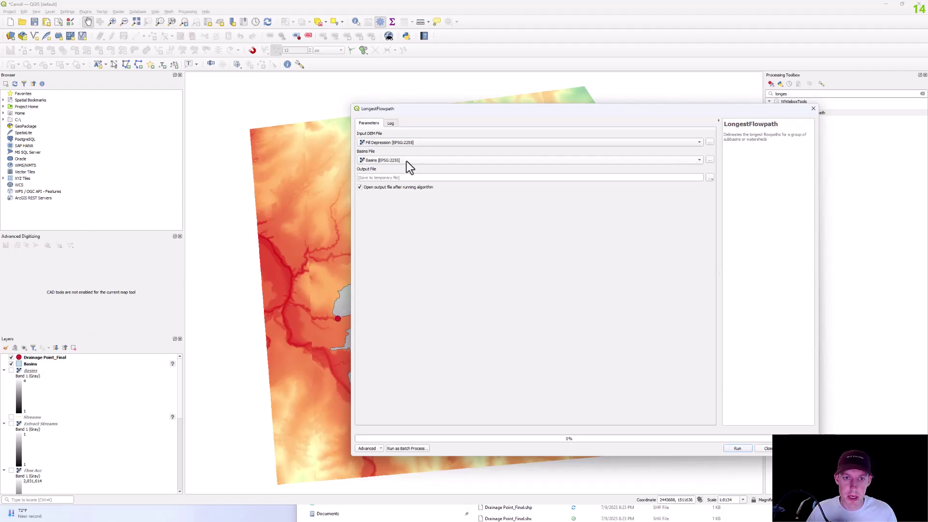
click(710, 177)
click(718, 192)
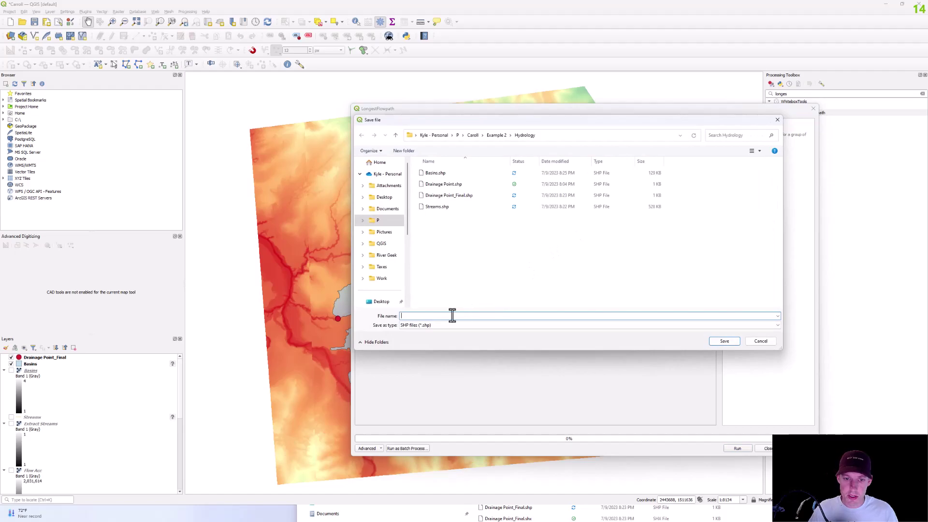
text(Longest Flow Path)
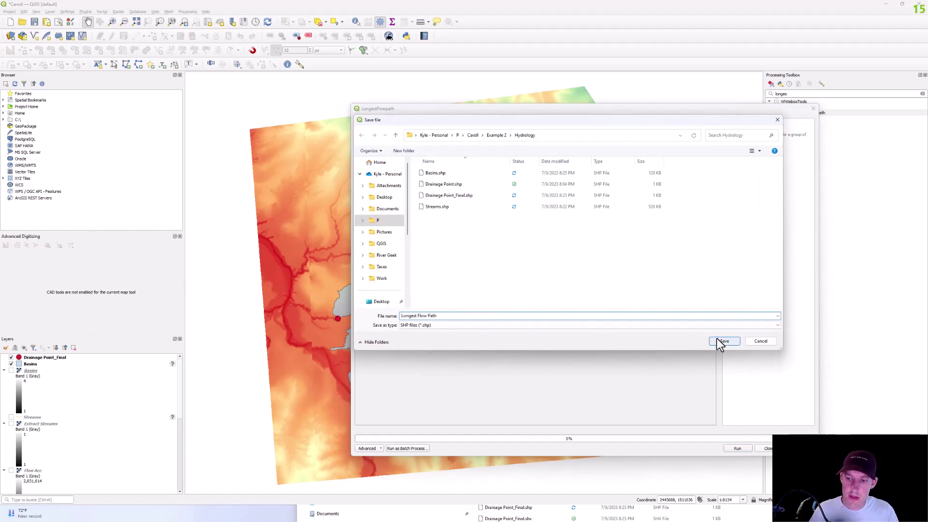
click(718, 339)
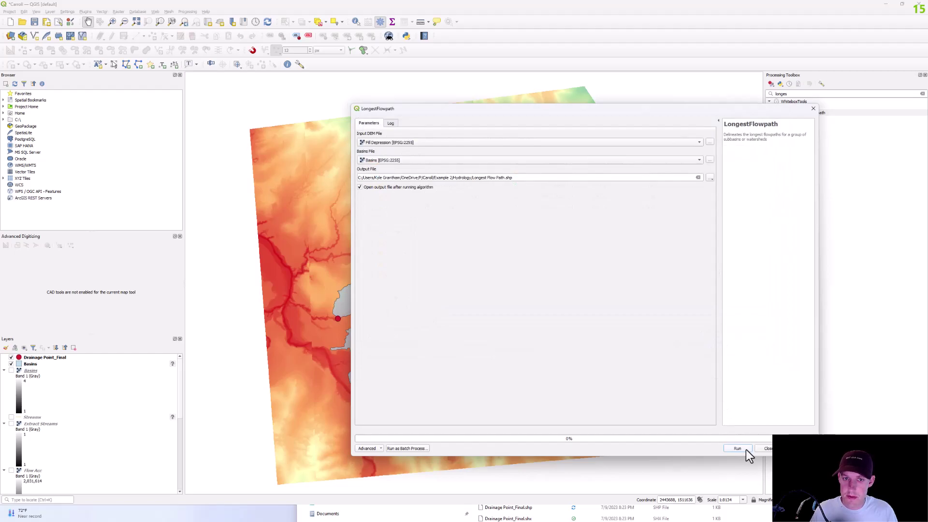
click(746, 449)
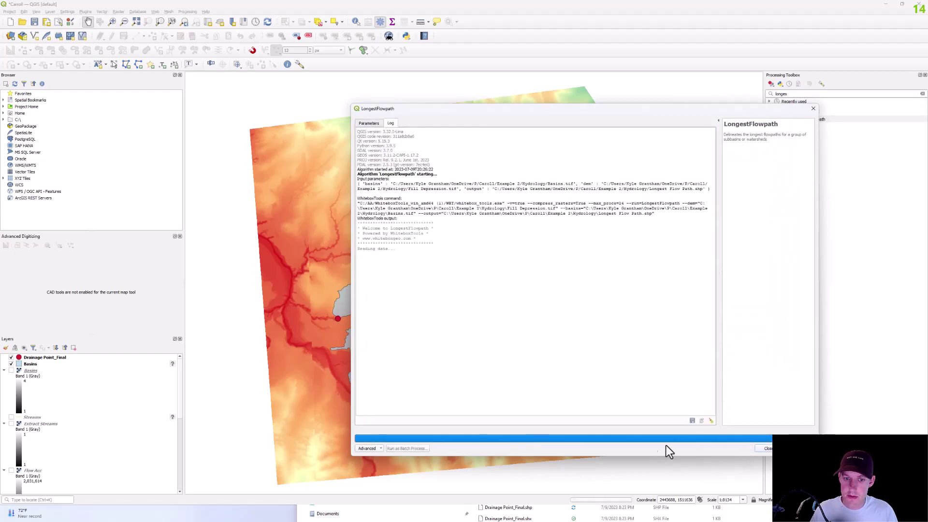
click(764, 449)
scroll(454, 333, up, 1)
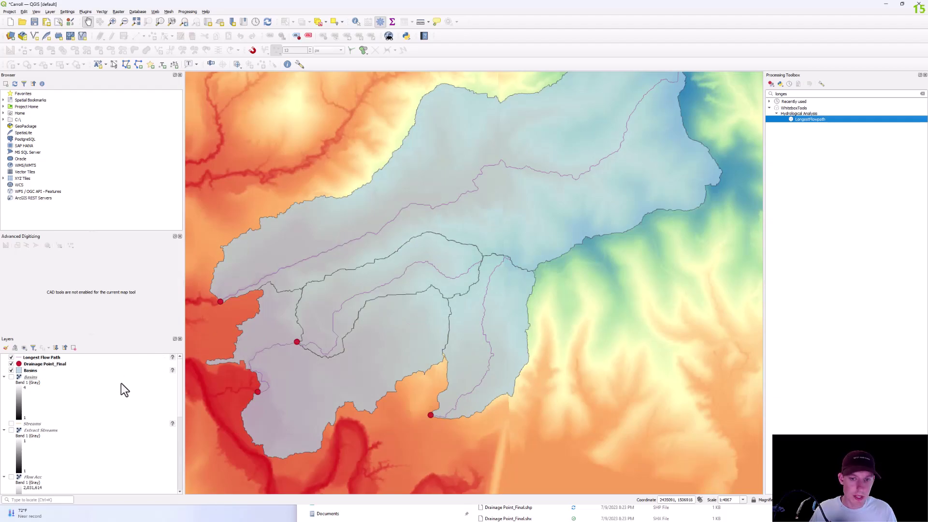
mouse_move(421, 321)
mouse_down()
mouse_move(493, 342)
mouse_move(437, 317)
mouse_up()
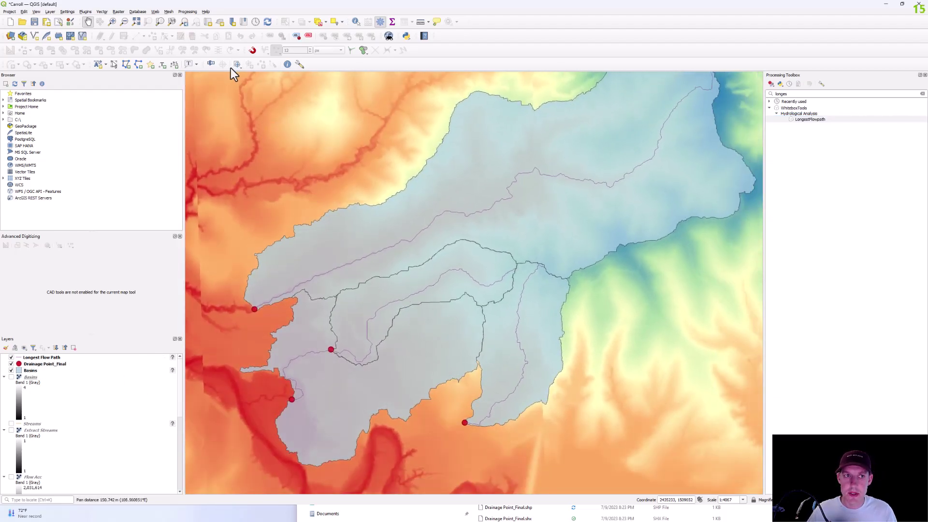